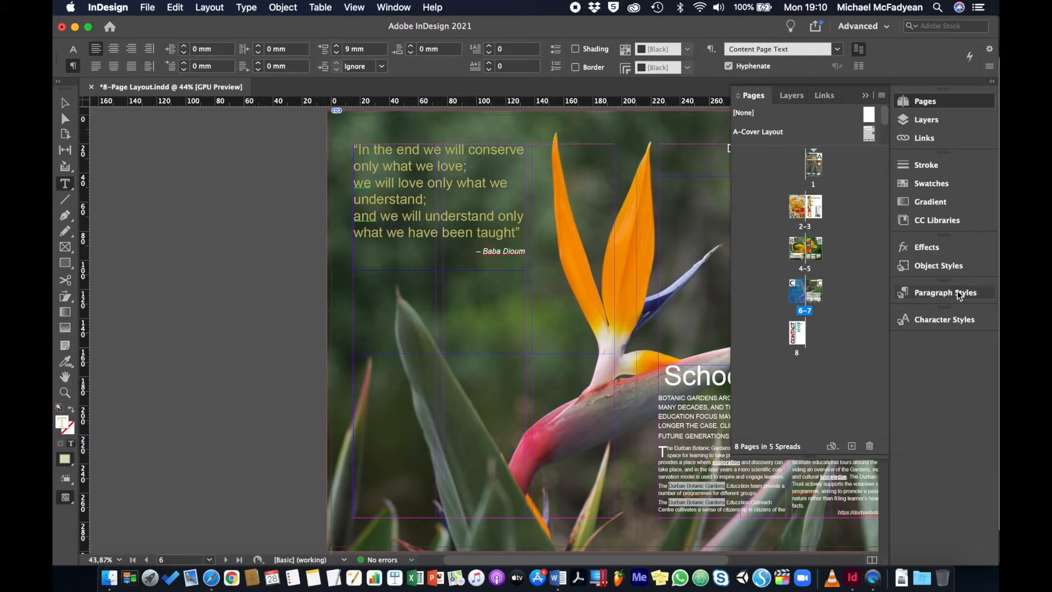
- Reset the empty text frame on page 6 to the [Basic Paragraph] paragraph style and the [None] character style
left_click(959, 295)
left_click(799, 320)
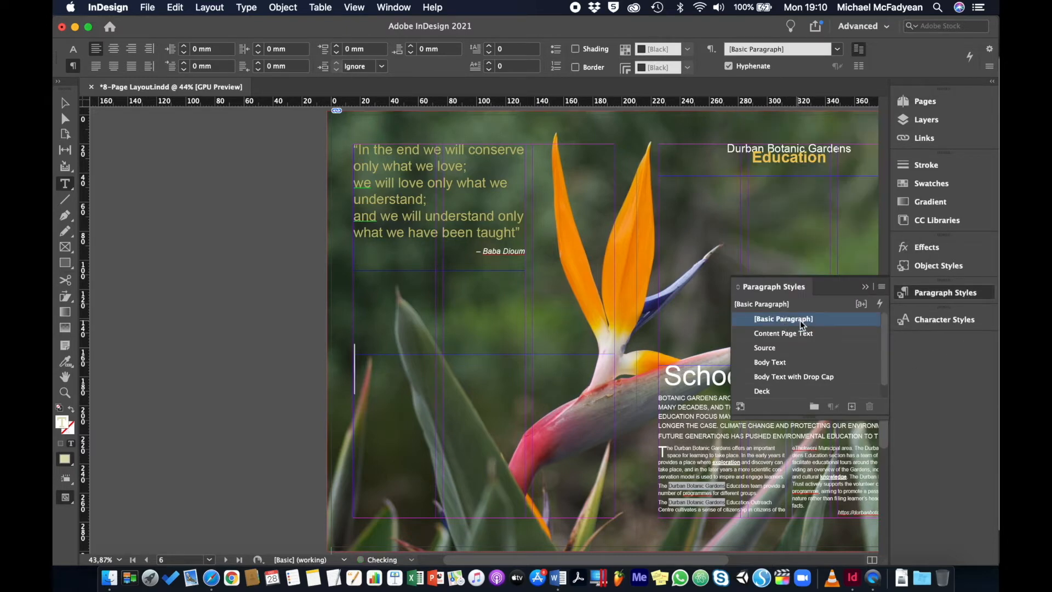
left_click(926, 320)
left_click(787, 347)
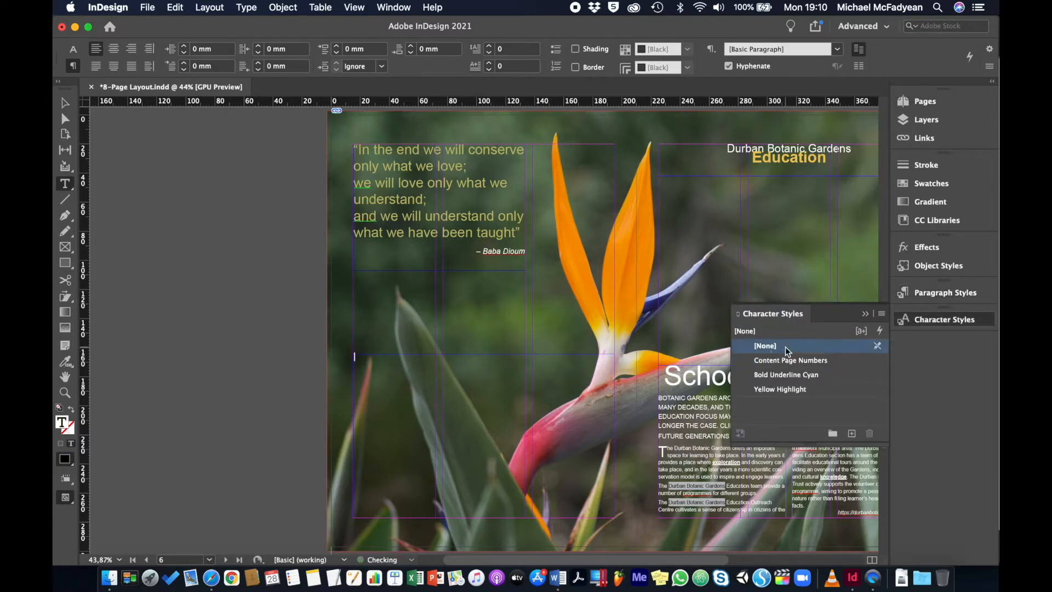
left_click(865, 314)
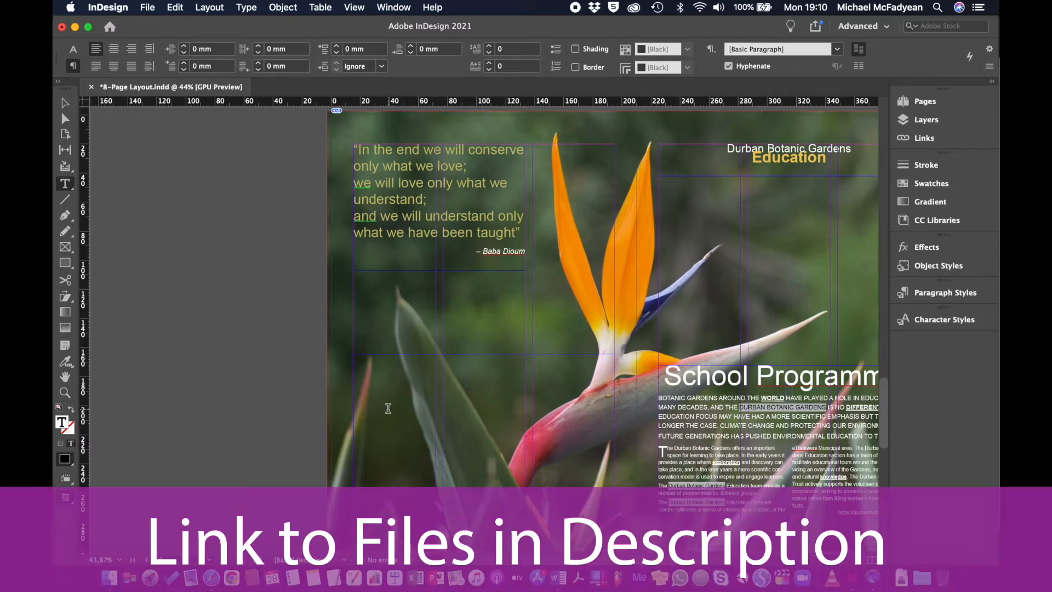
- Place School Programme.docx from Learning Unit 7's 8-Page Layout Folder into the frame with import options shown, removing styles and formatting from text and tables
key("super+d")
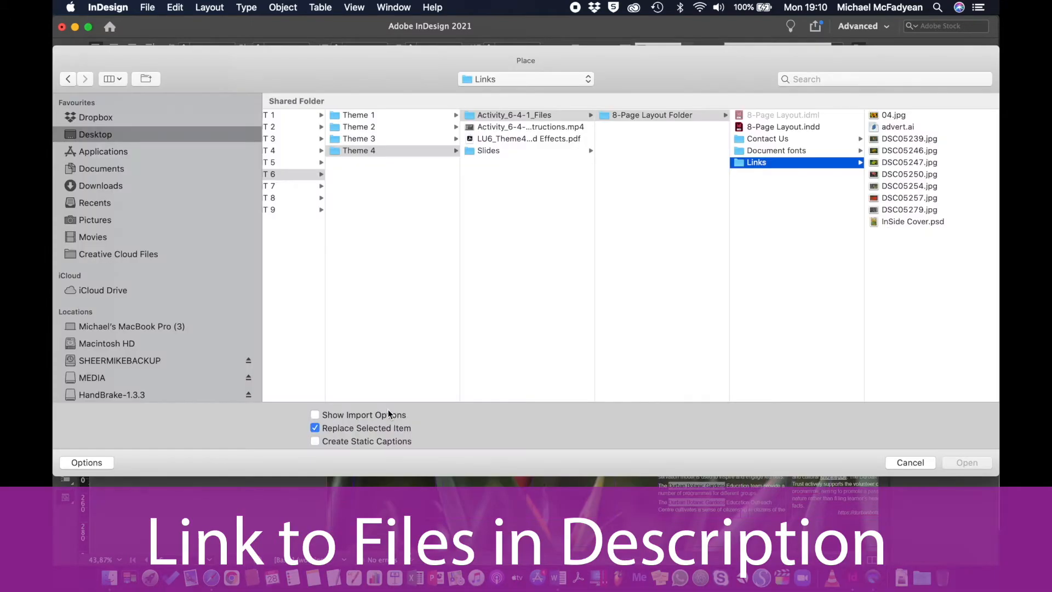
scroll(403, 180, "left", 2)
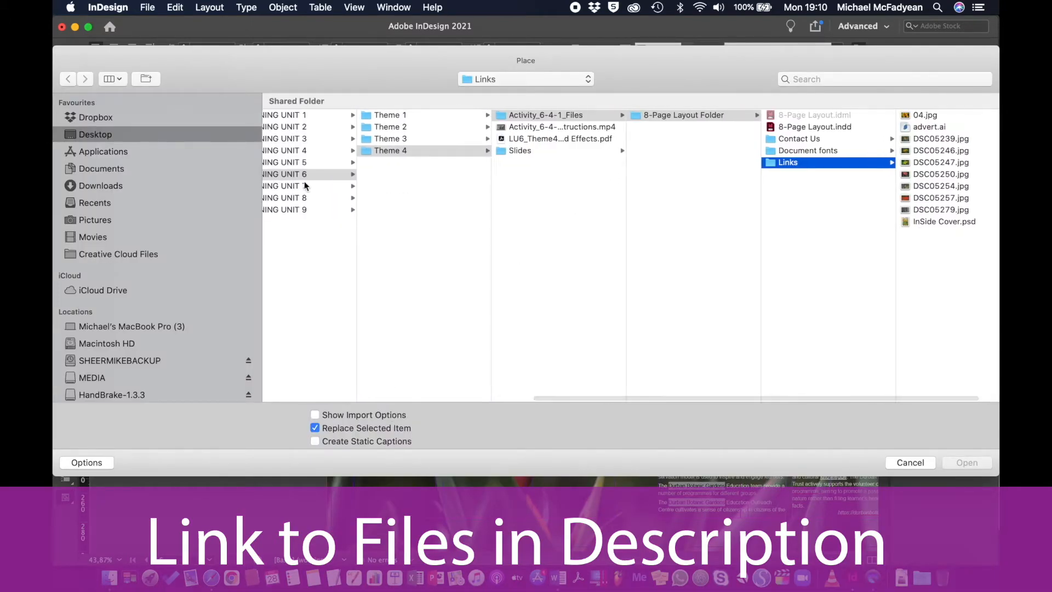
left_click(282, 186)
left_click(735, 114)
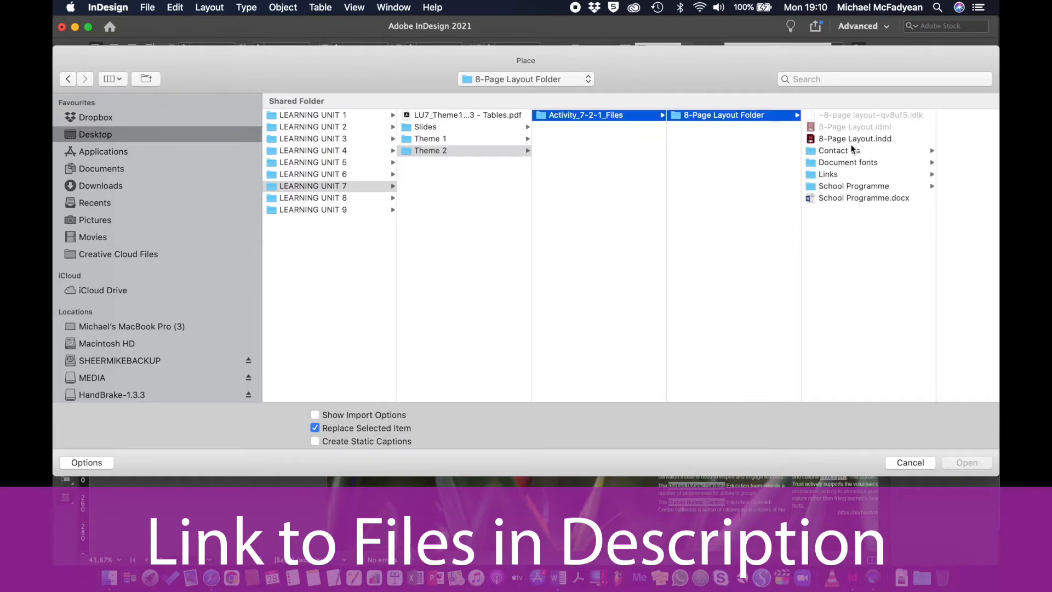
left_click(827, 198)
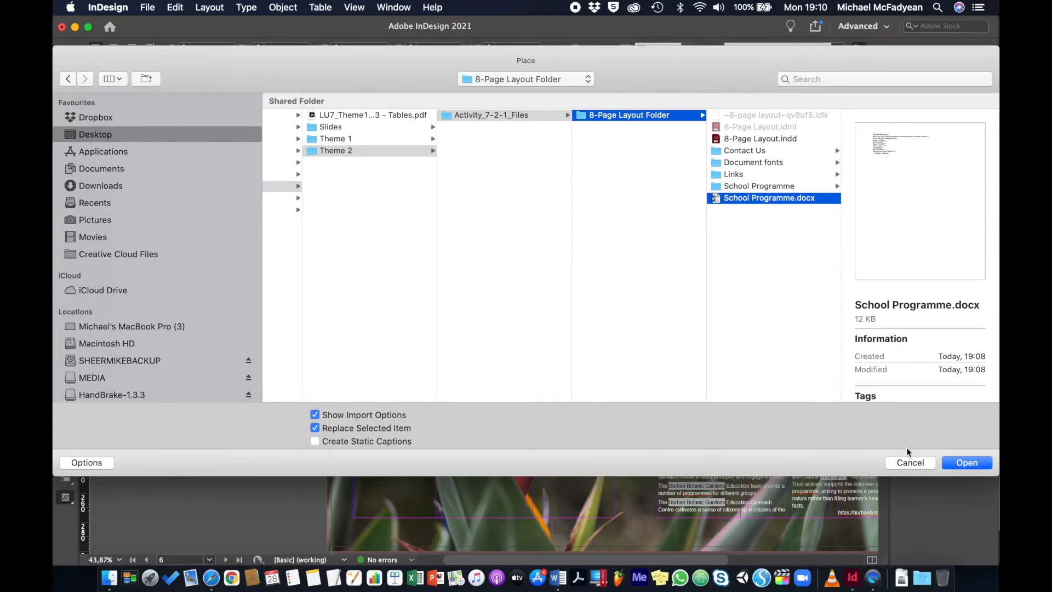
left_click(963, 464)
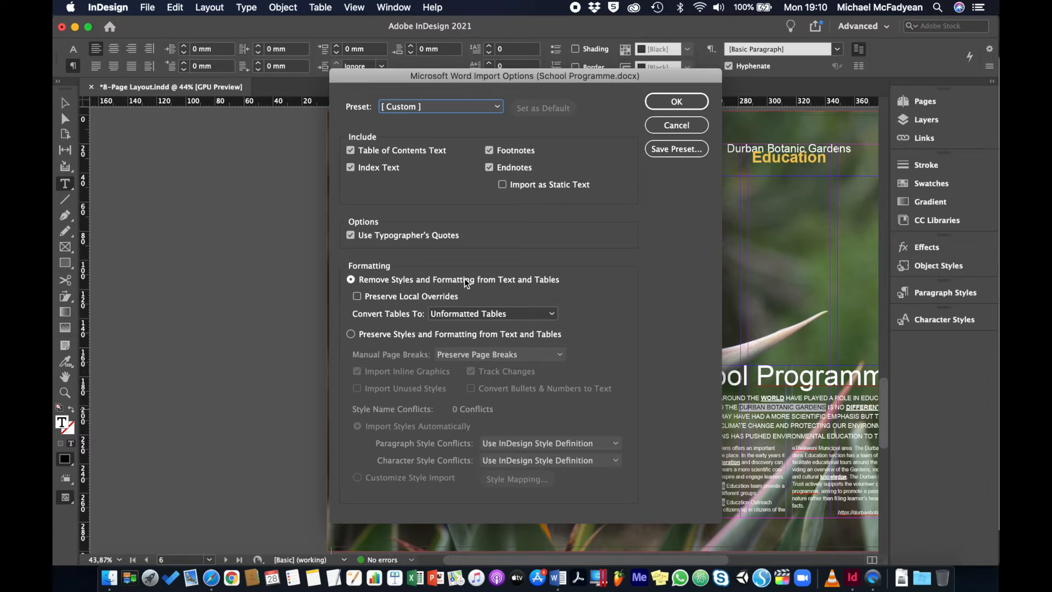
left_click(680, 101)
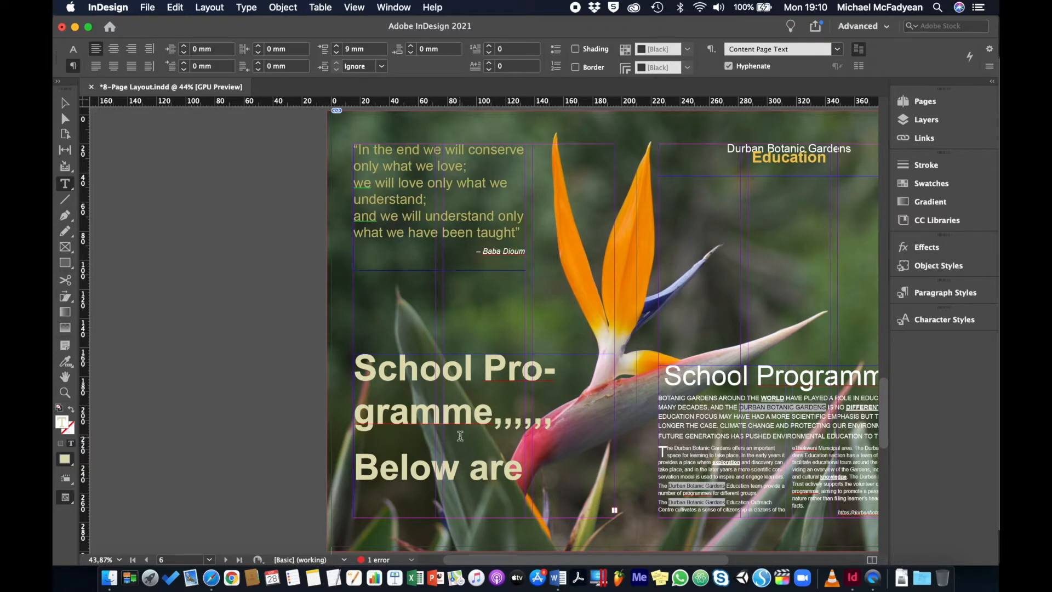
- Apply the [Basic Paragraph] paragraph style and the [None] character style to all of the imported School Programme text
key("super+a")
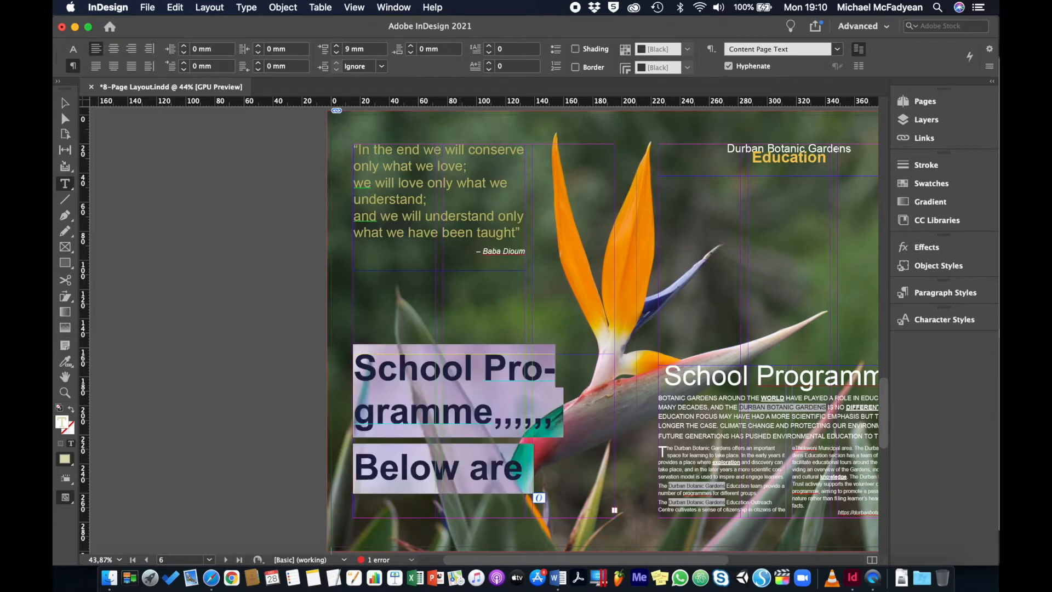
left_click(949, 294)
left_click(873, 322)
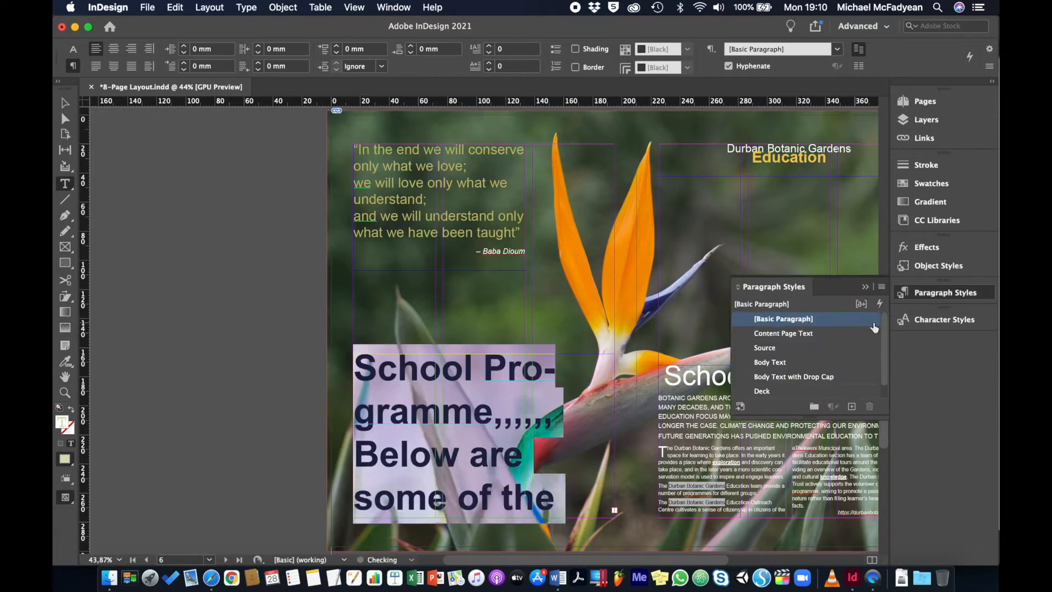
left_click(917, 318)
left_click(779, 346)
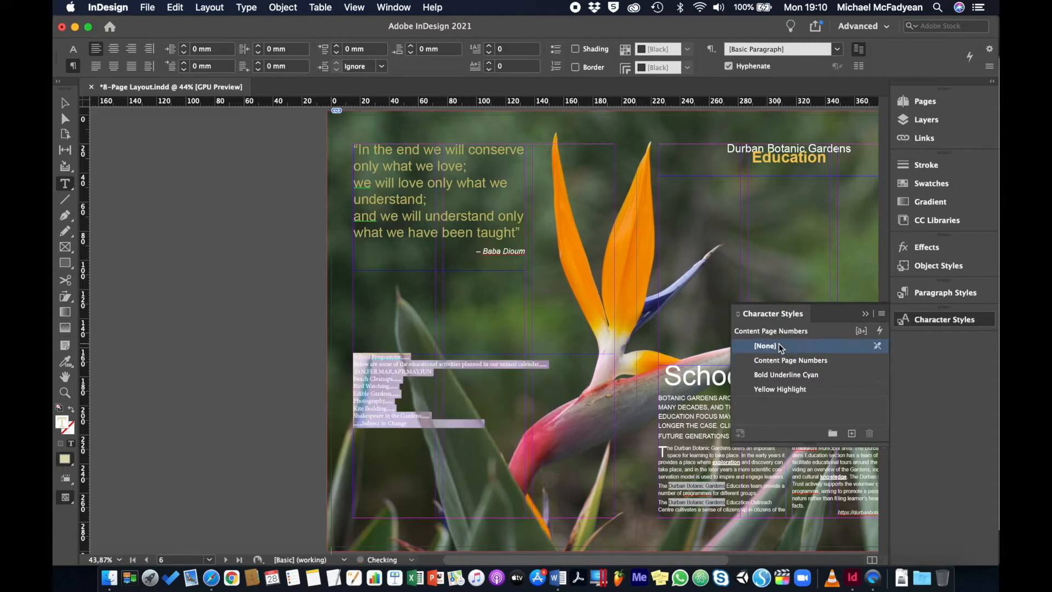
left_click(865, 313)
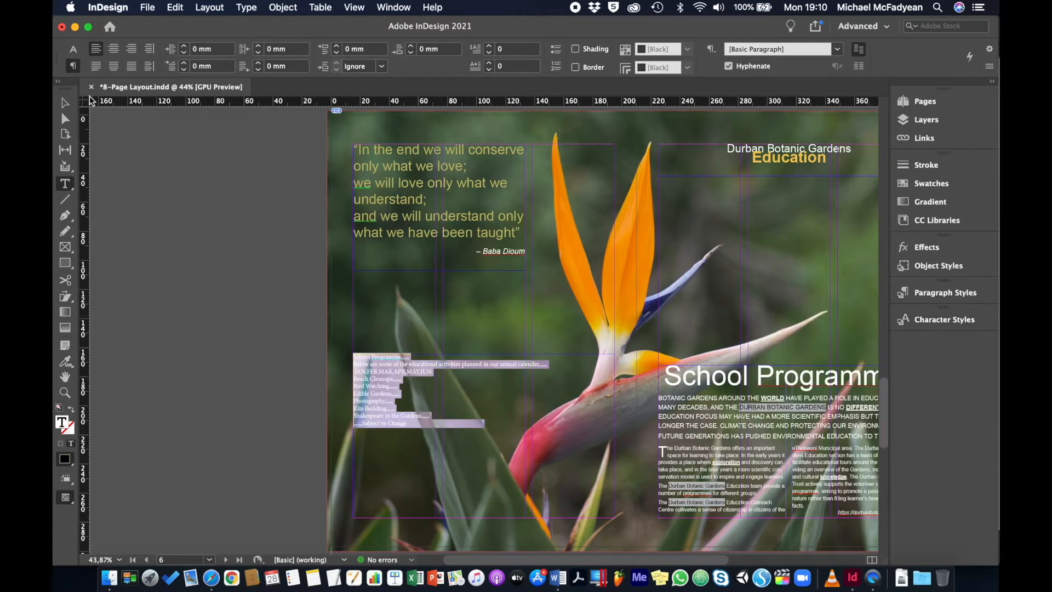
- Hide the Backgrounds layer to show the School Programme text against a plain white page
left_click(65, 103)
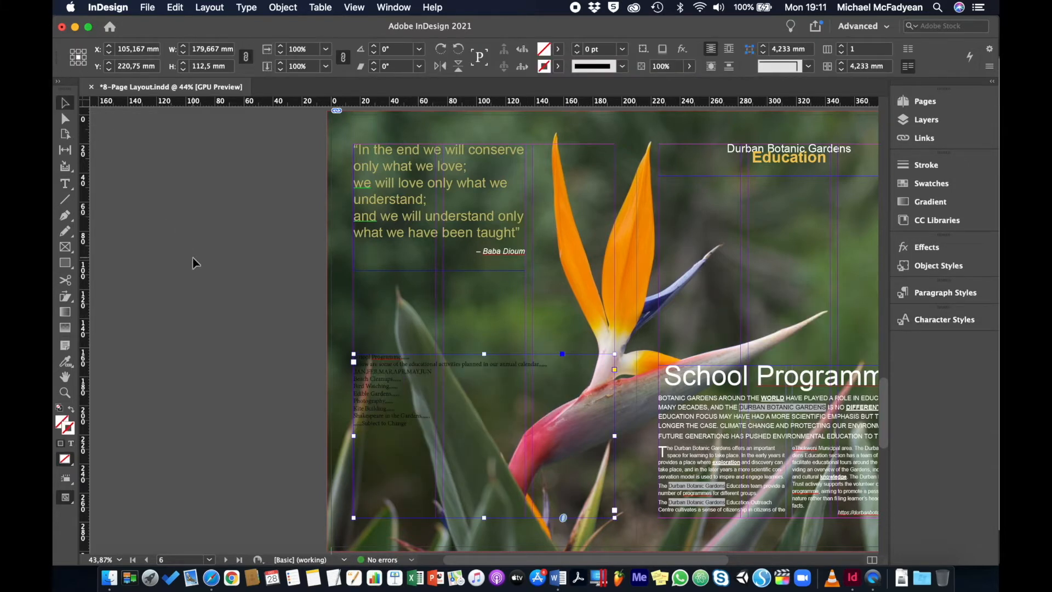
key("super+equal")
key("super+equal")
key("super+equal")
key("super+equal")
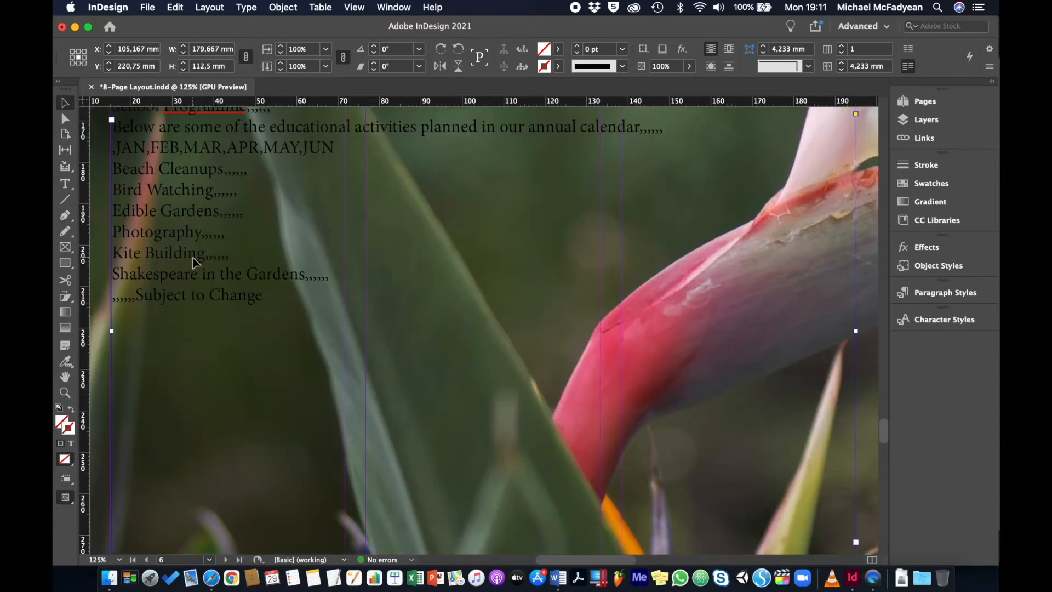
scroll(413, 259, "up", 5)
scroll(413, 259, "left", 3)
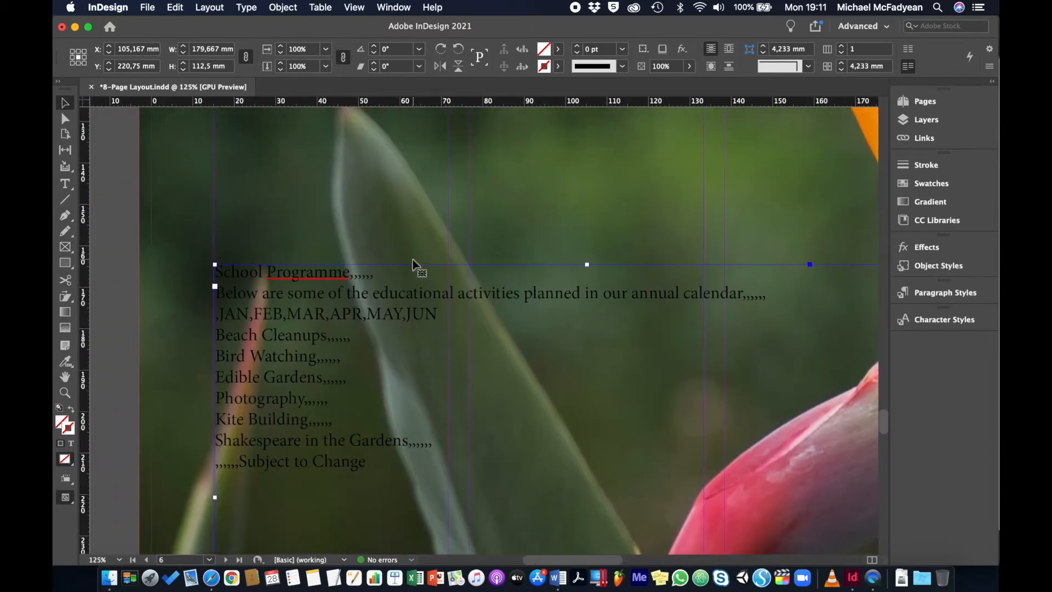
left_click(925, 119)
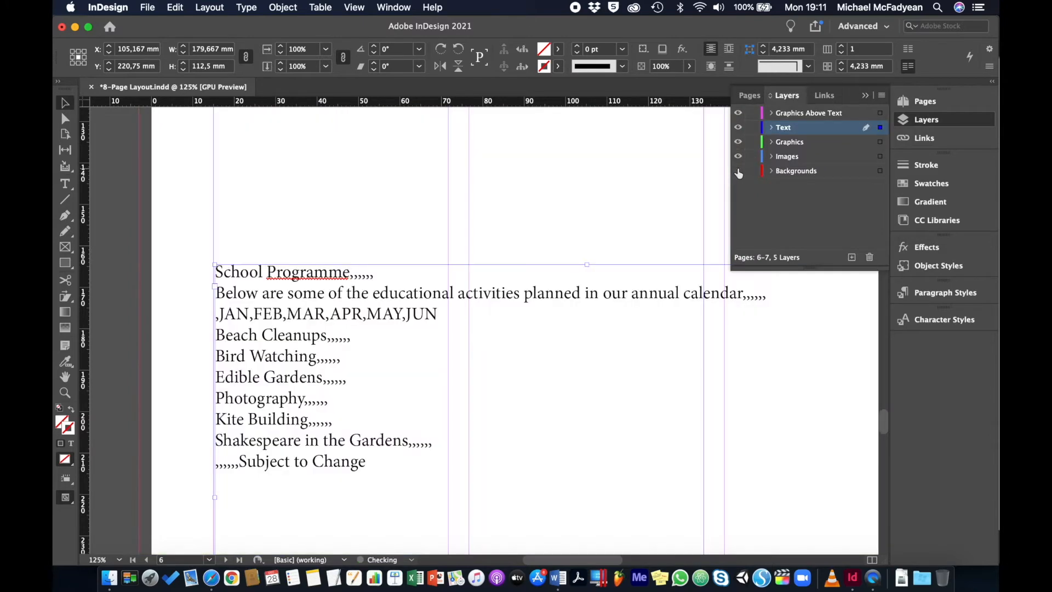
left_click(739, 171)
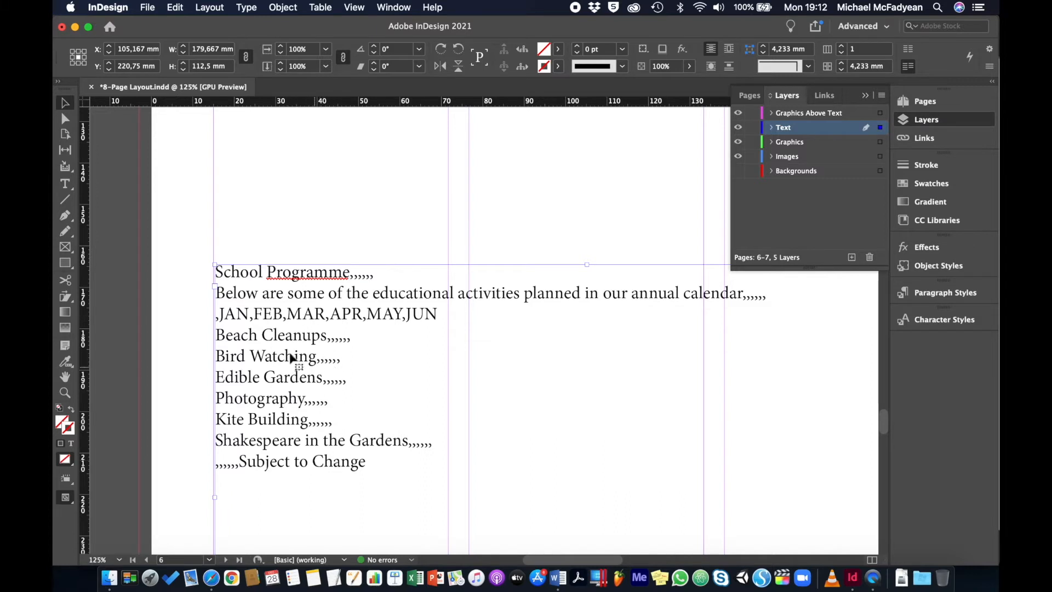
- Convert all the School Programme text to a table with Comma as column separator, Paragraph as row separator and [No Table Style]
left_click(68, 186)
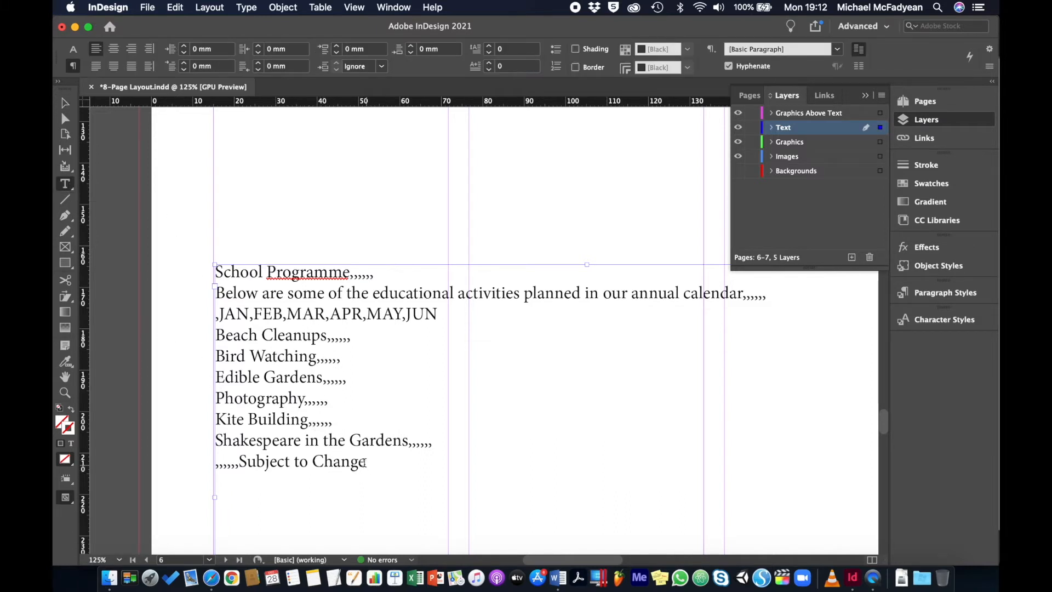
left_click_drag(365, 464, 200, 281)
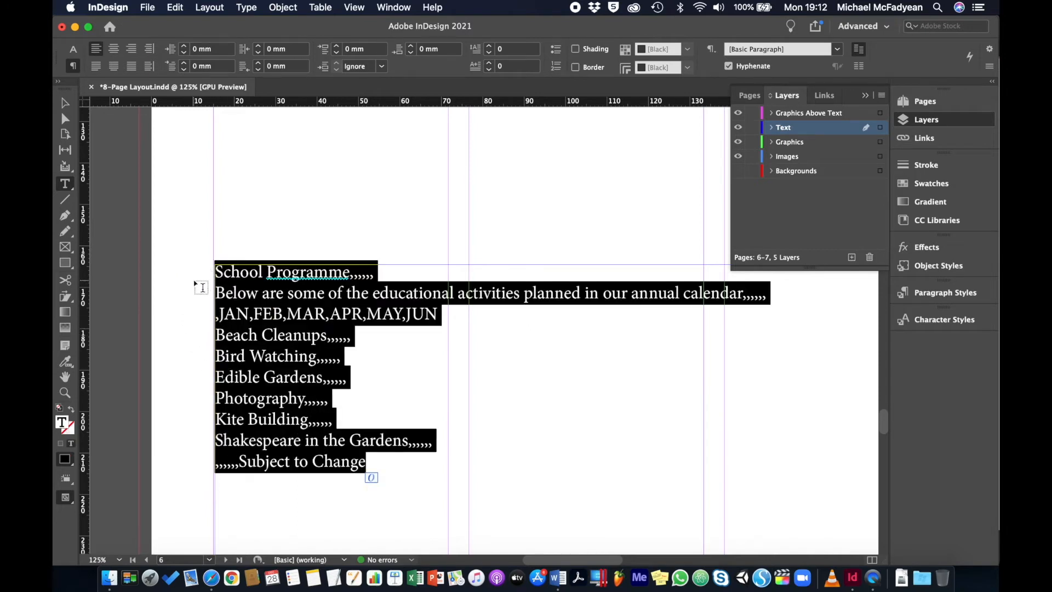
left_click(320, 7)
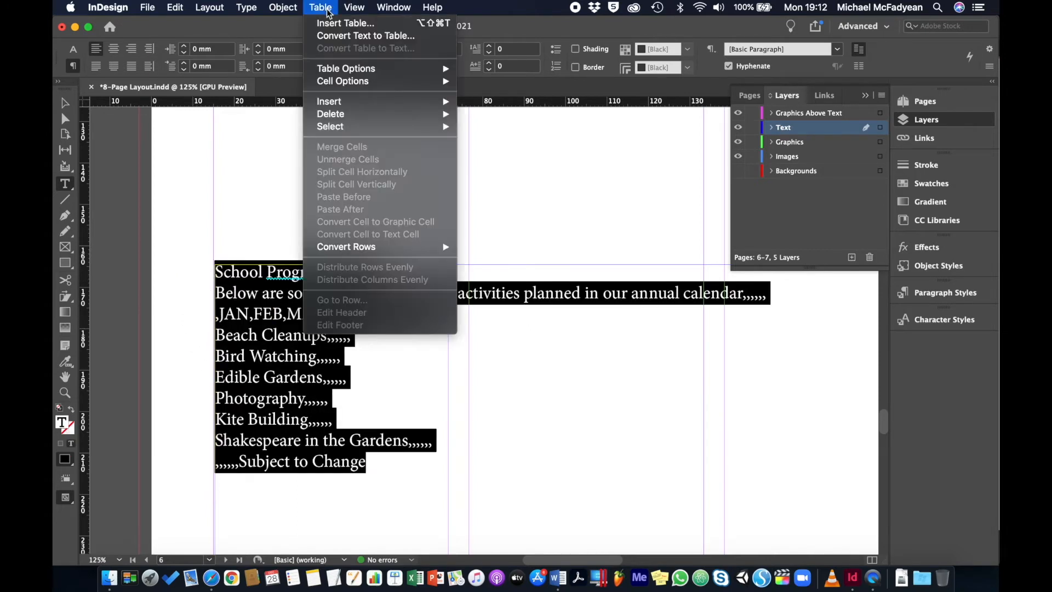
left_click(338, 37)
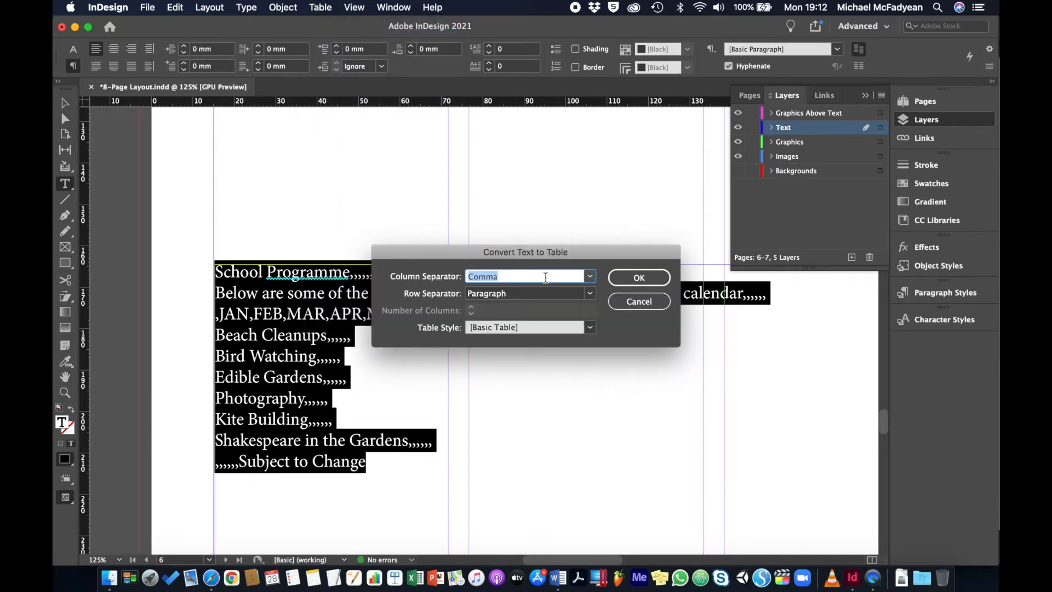
left_click(590, 276)
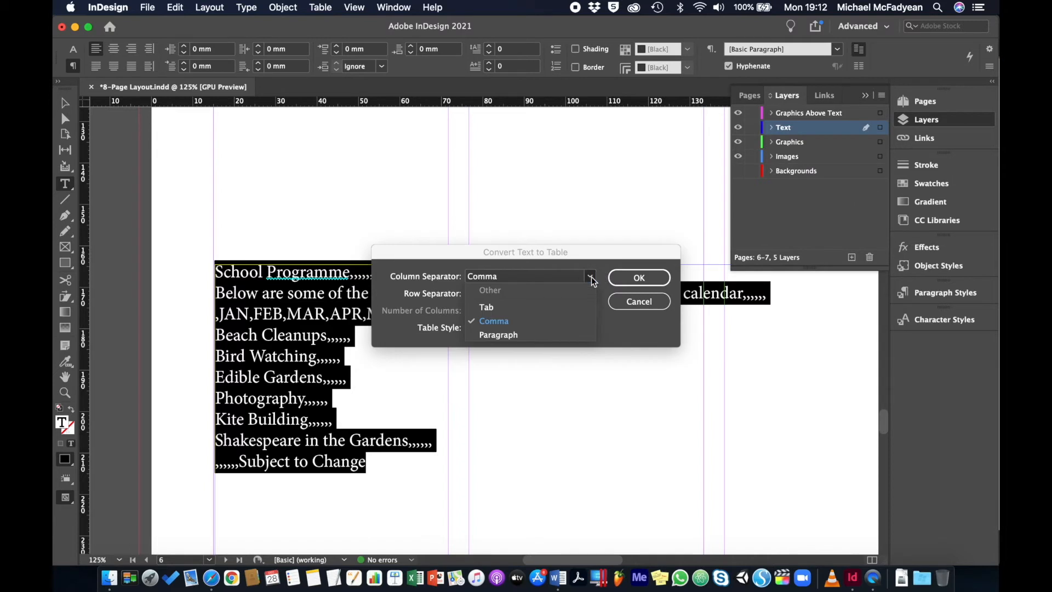
left_click(508, 321)
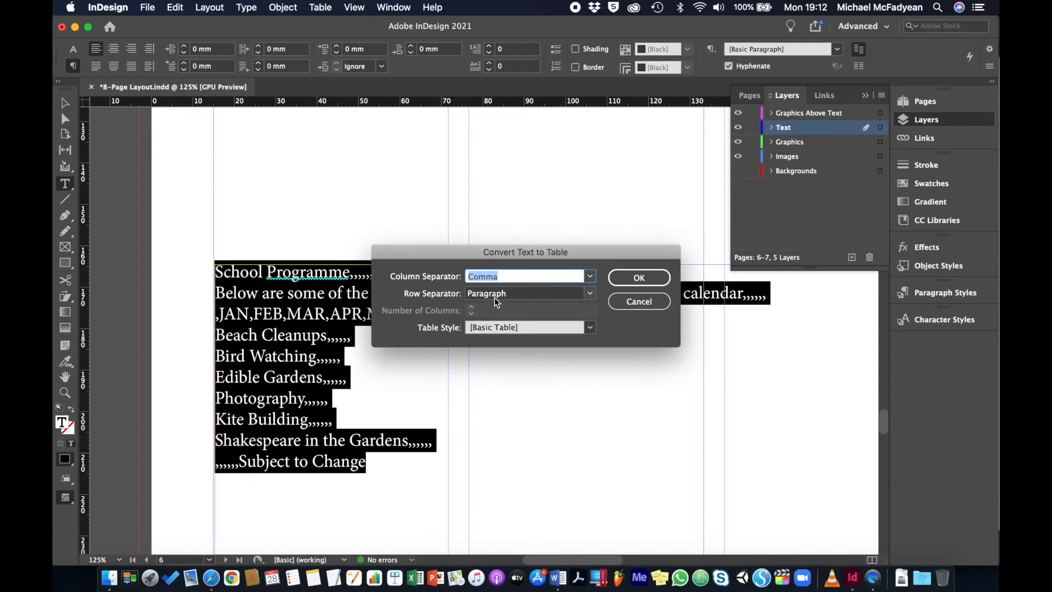
left_click(591, 294)
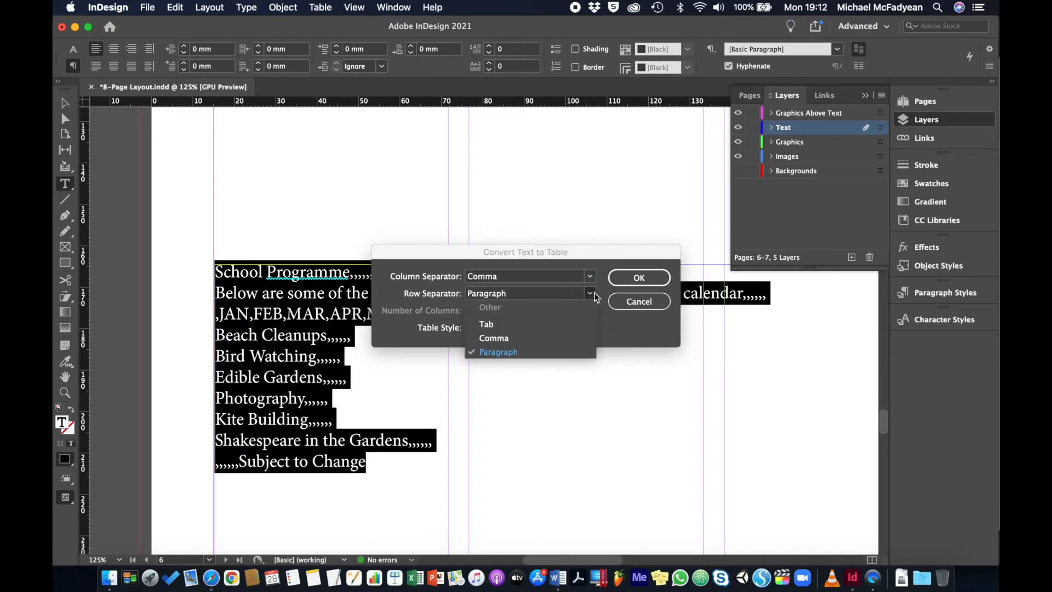
left_click(511, 354)
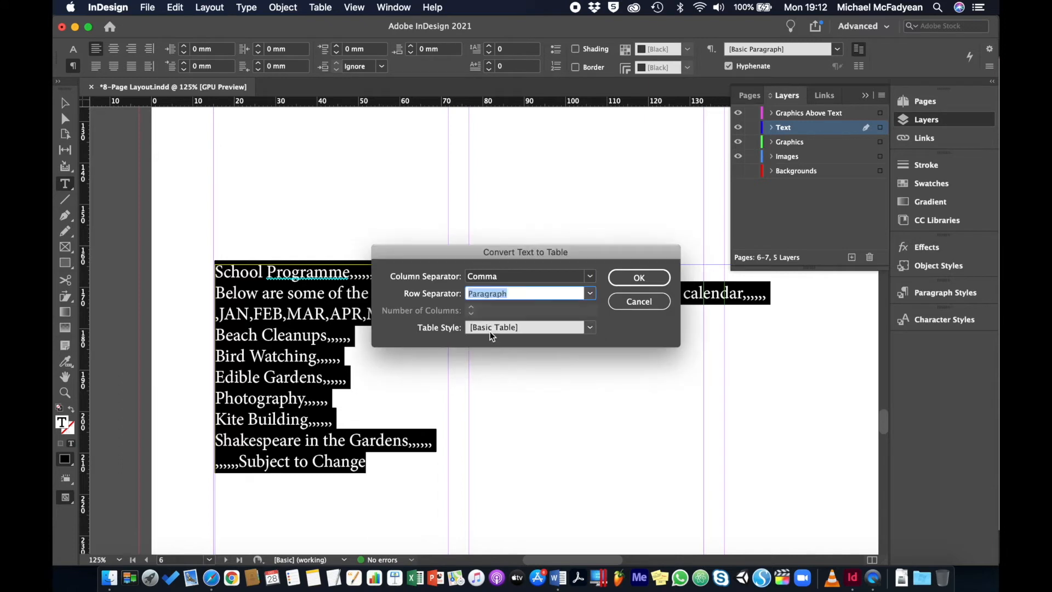
left_click(590, 329)
left_click(530, 344)
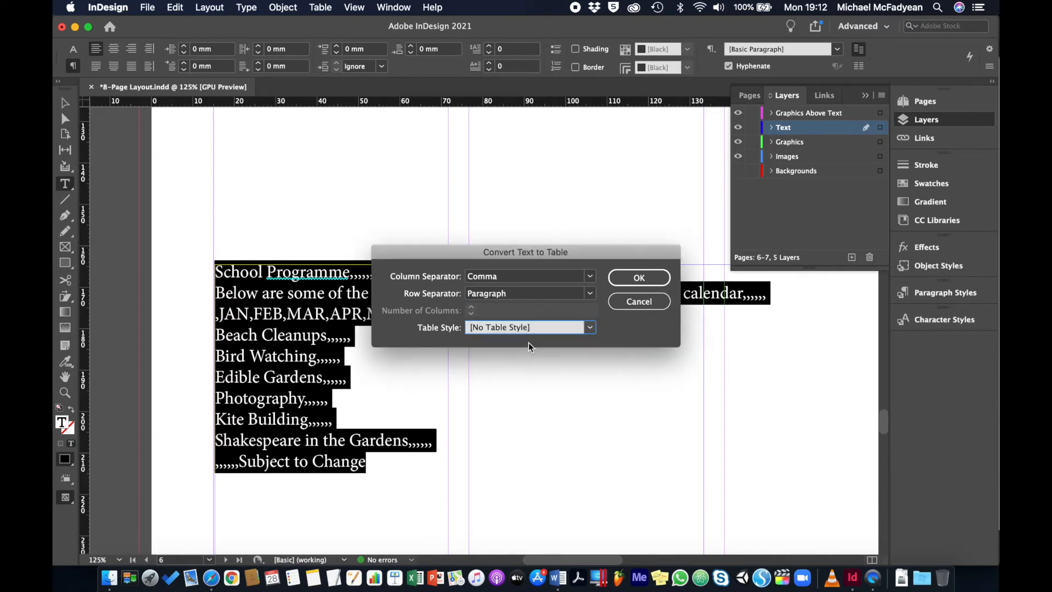
left_click(637, 277)
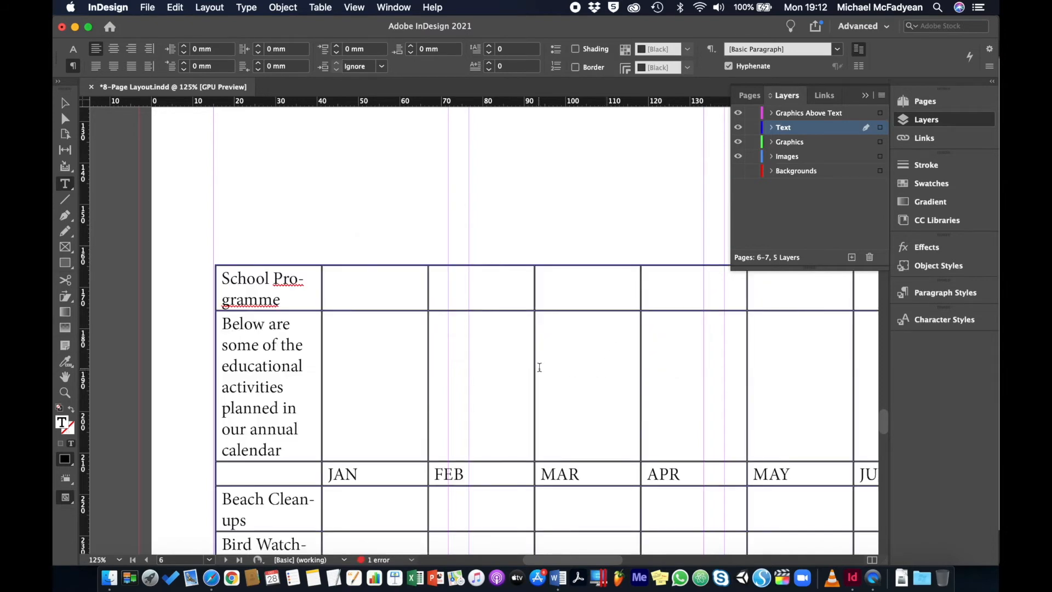
- Merge all cells of the table's first row, which holds the School Programme title
scroll(540, 367, "down", 5)
key("super+minus")
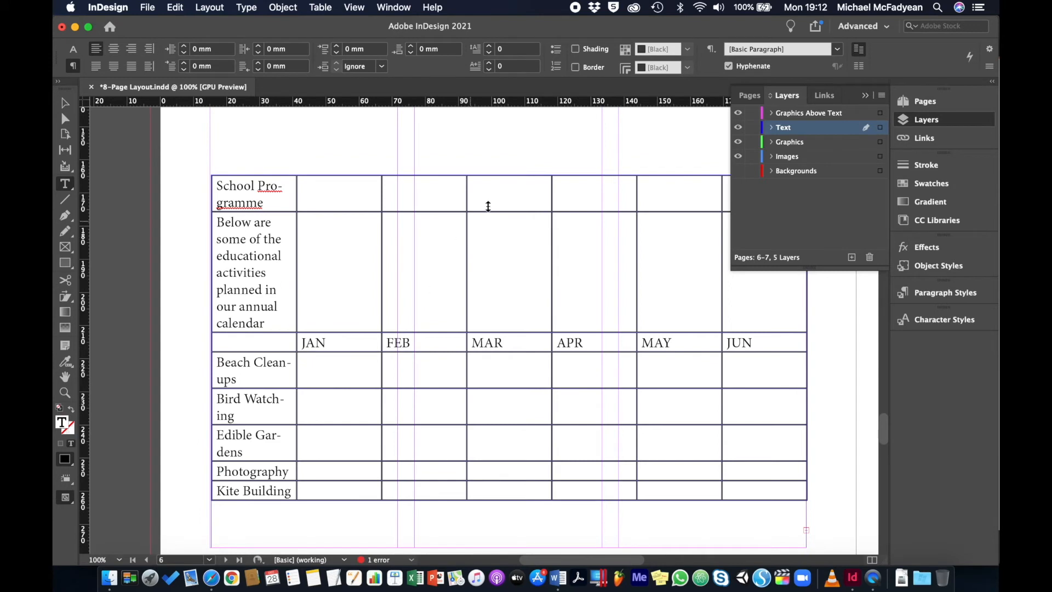
left_click(866, 97)
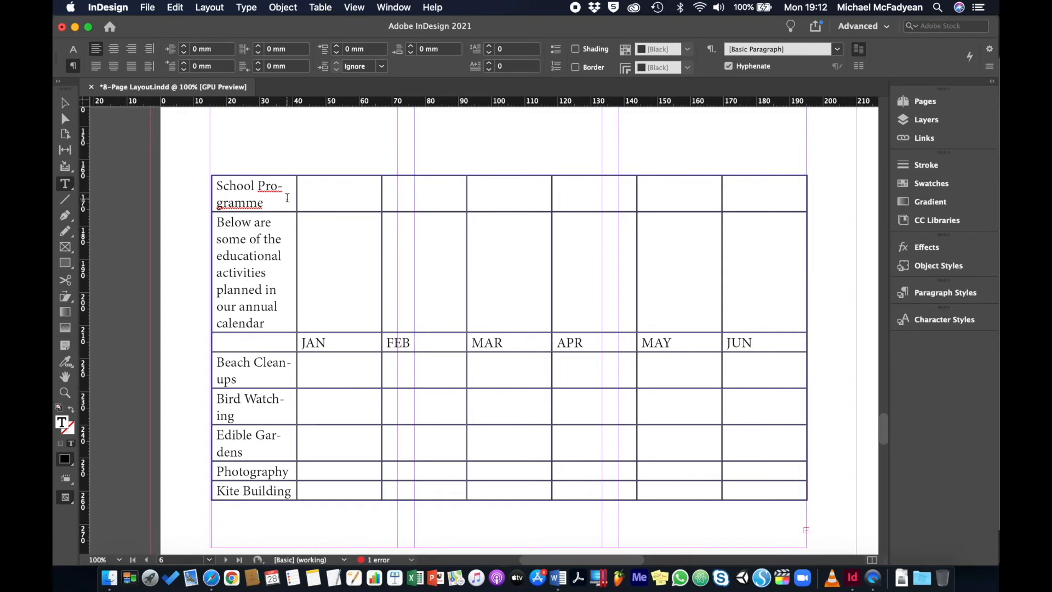
left_click_drag(287, 198, 760, 200)
right_click(759, 199)
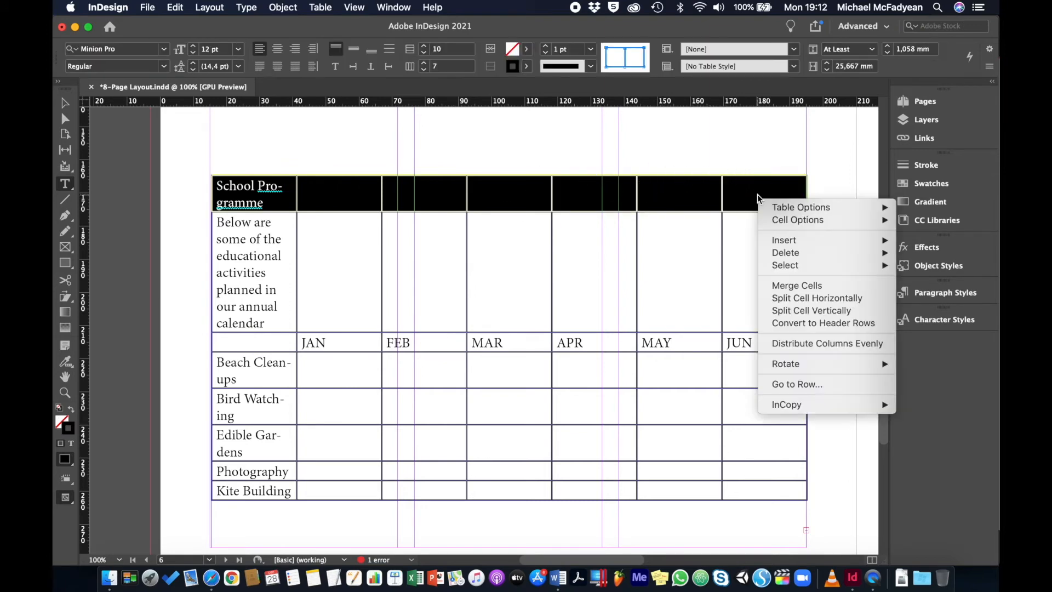
left_click(793, 286)
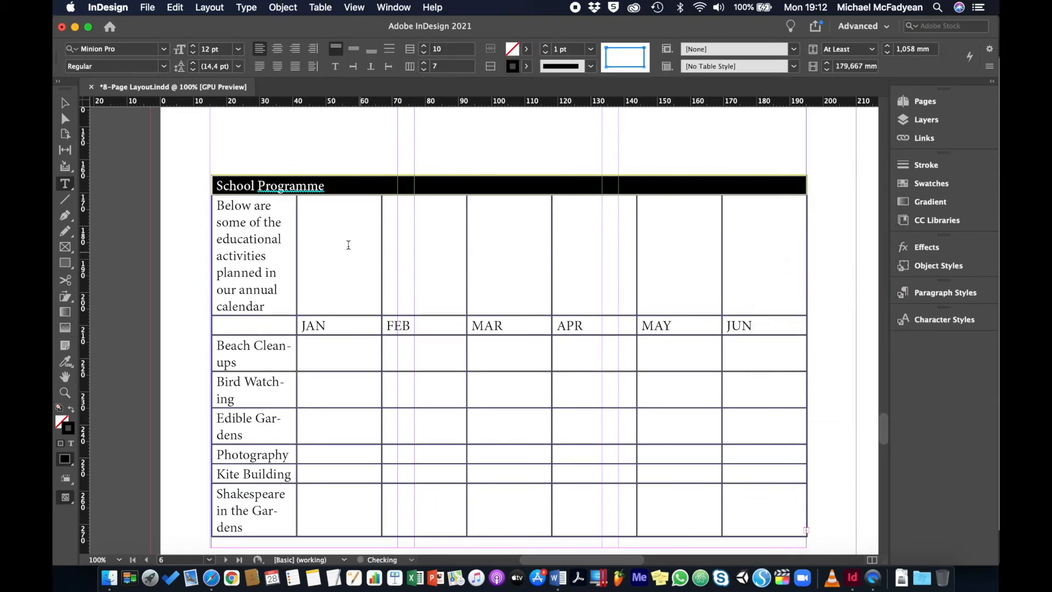
- Merge all cells of the table's second row, which holds the sentence introducing the educational activities
left_click_drag(290, 241, 784, 260)
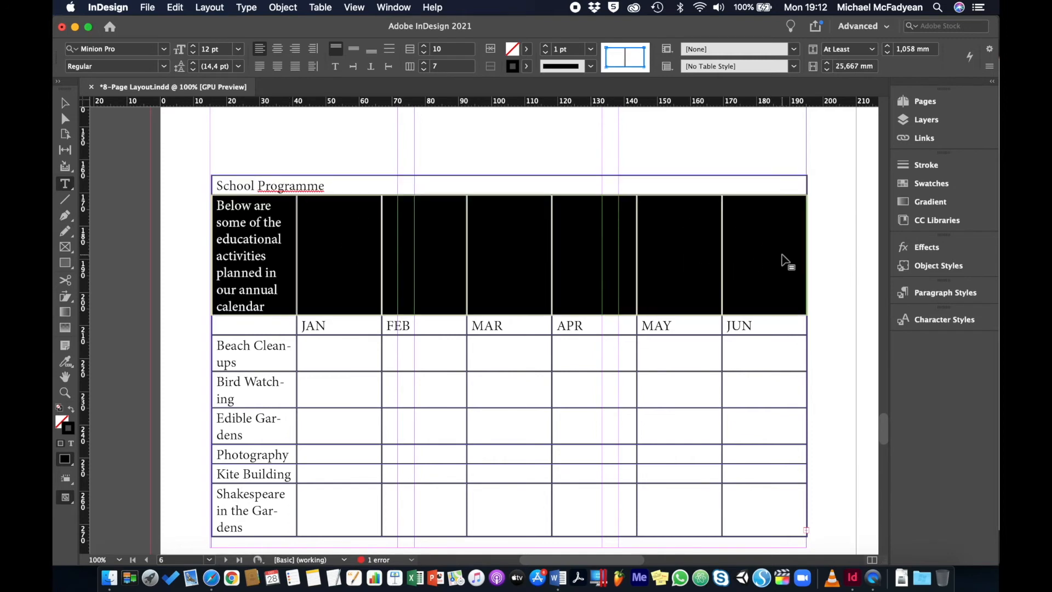
right_click(782, 255)
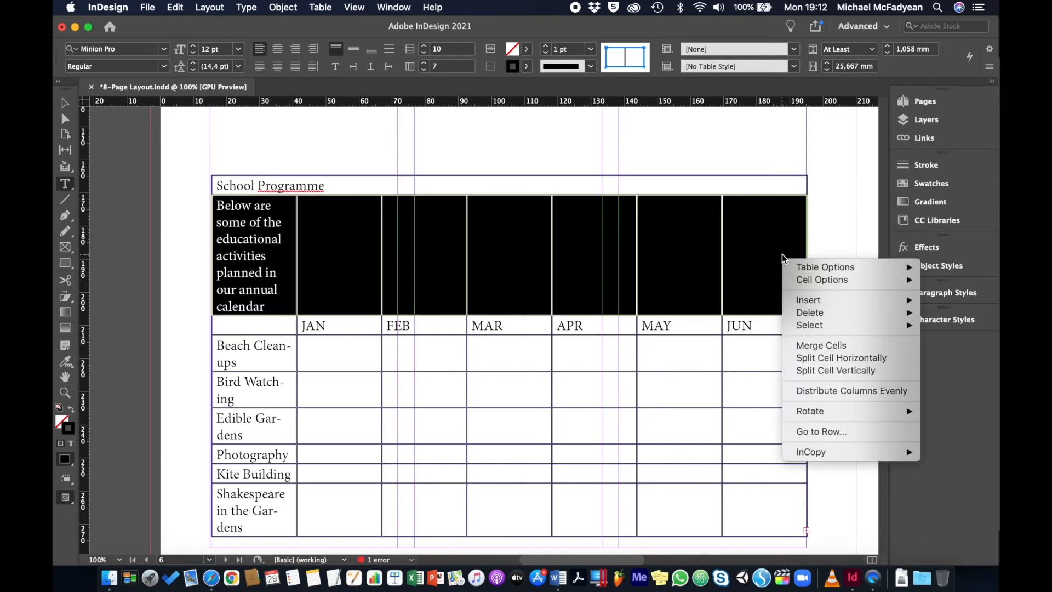
left_click(811, 347)
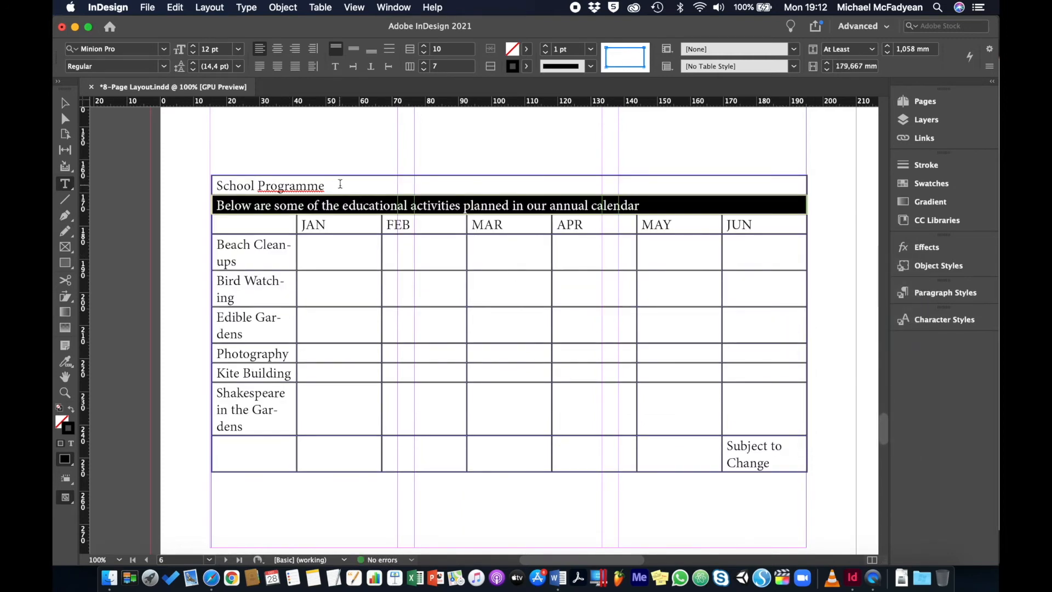
- Convert the table's first three rows, from the School Programme title through the month names, to header rows
left_click_drag(340, 184, 414, 224)
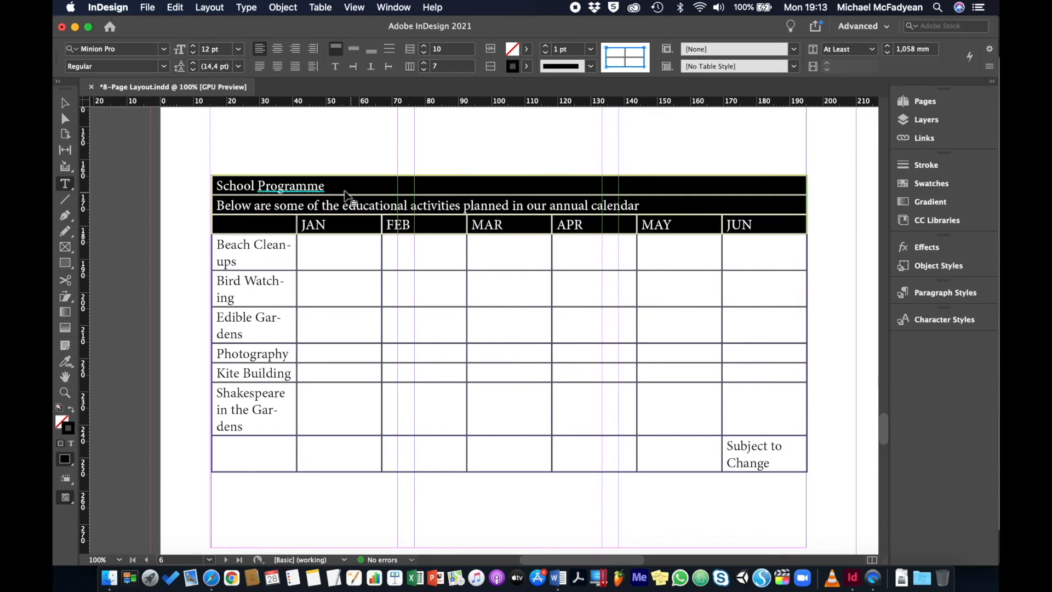
right_click(452, 200)
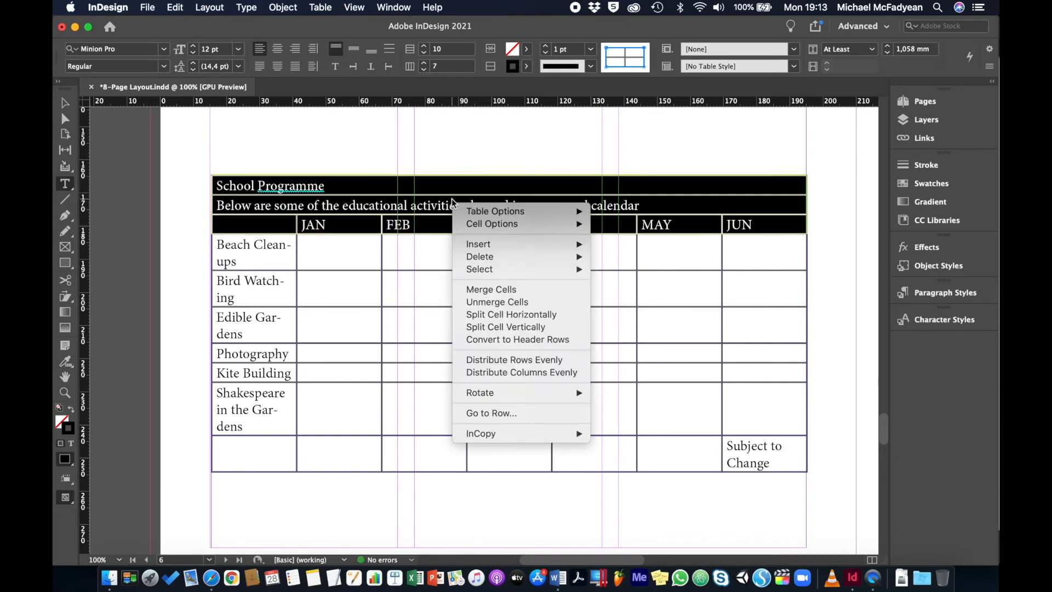
left_click(473, 340)
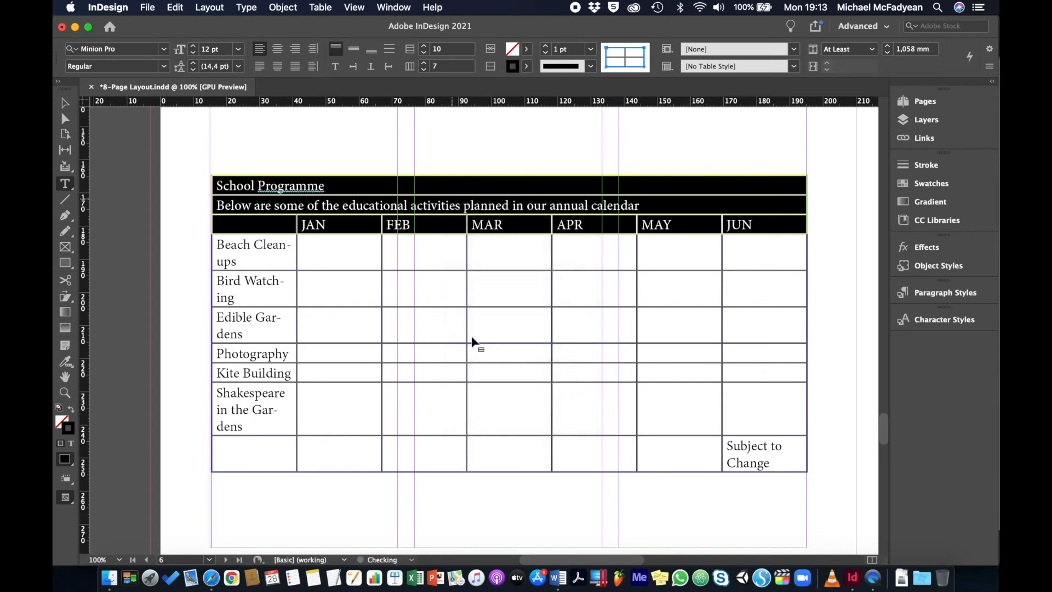
- Merge all cells of the table's last row, holding "Subject to Change", and convert it to a footer row
left_click(278, 451)
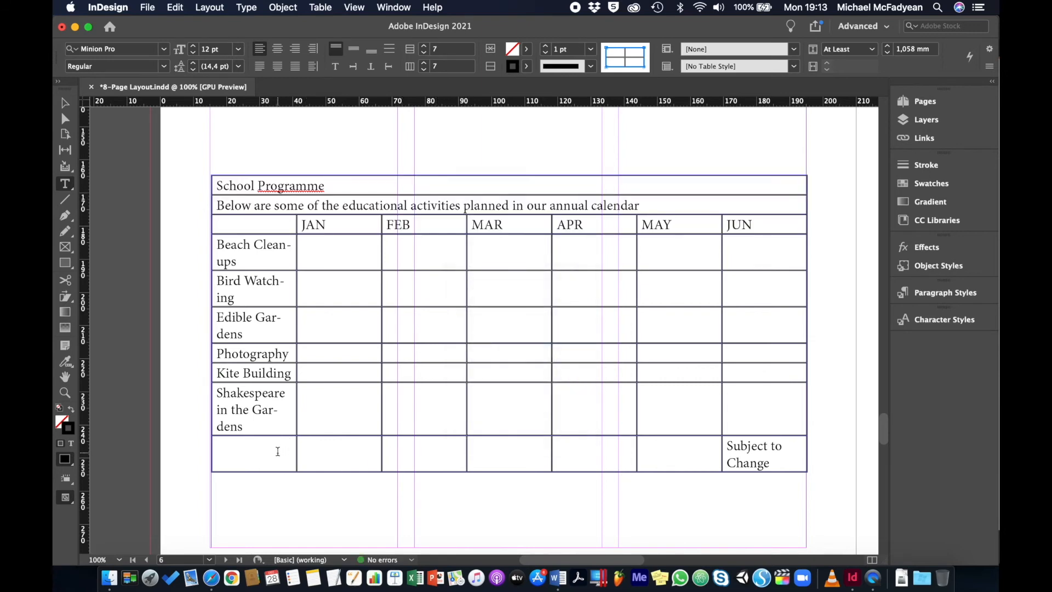
left_click_drag(277, 451, 743, 465)
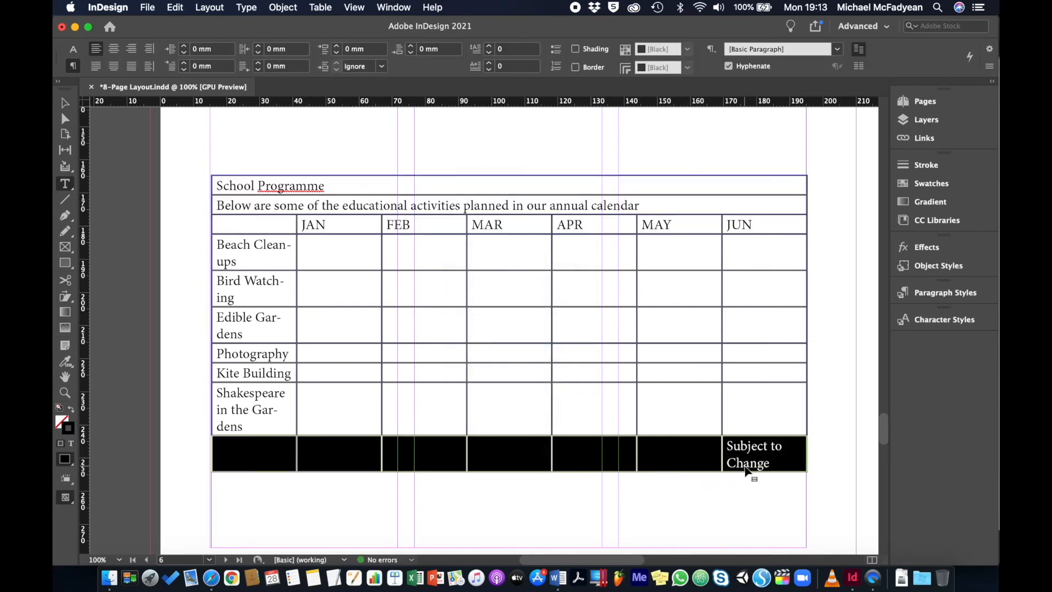
right_click(755, 463)
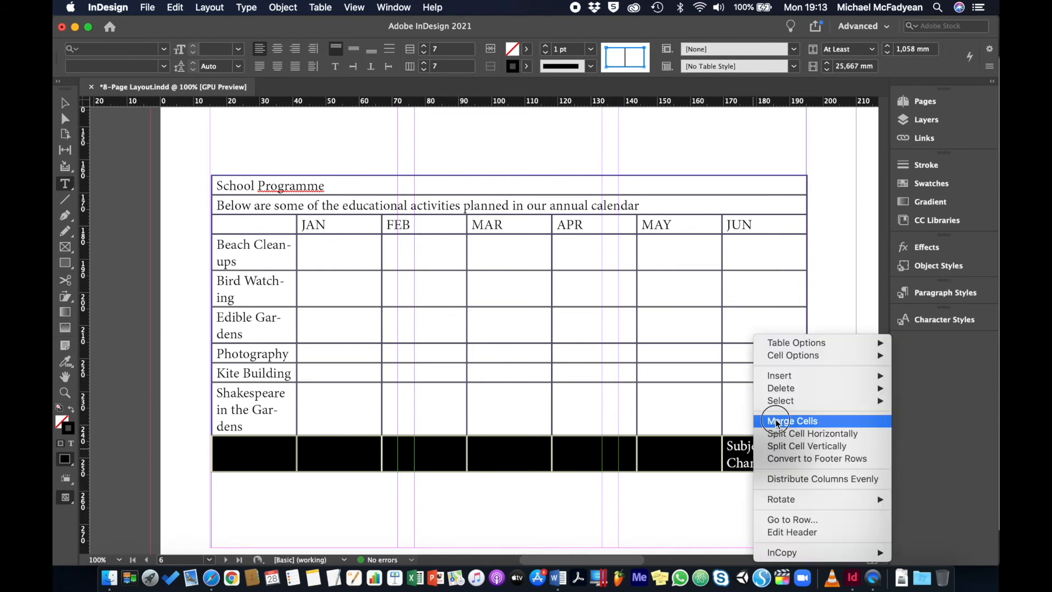
left_click(771, 421)
right_click(718, 452)
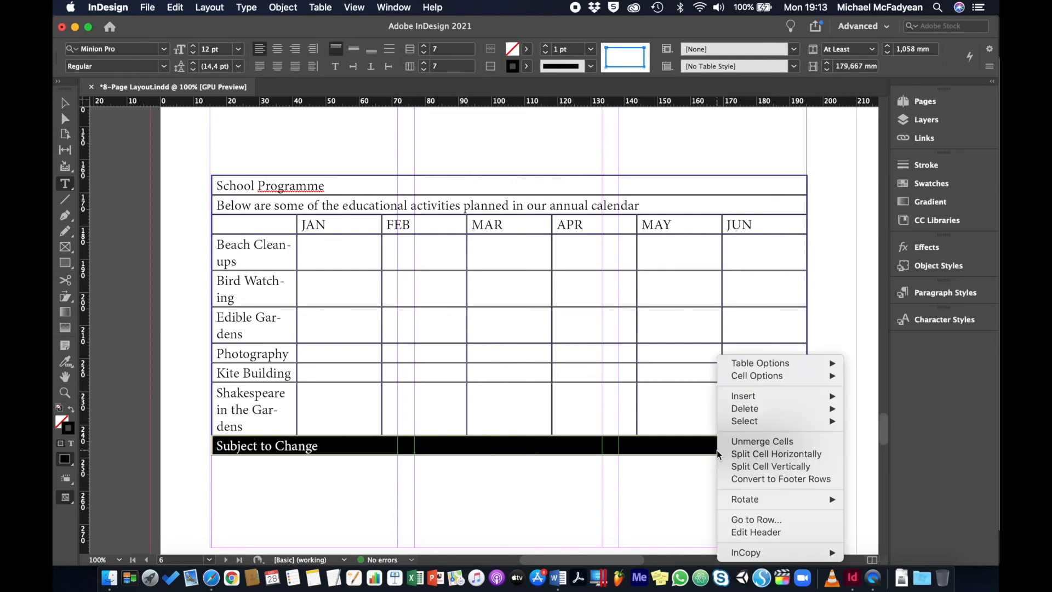
left_click(760, 479)
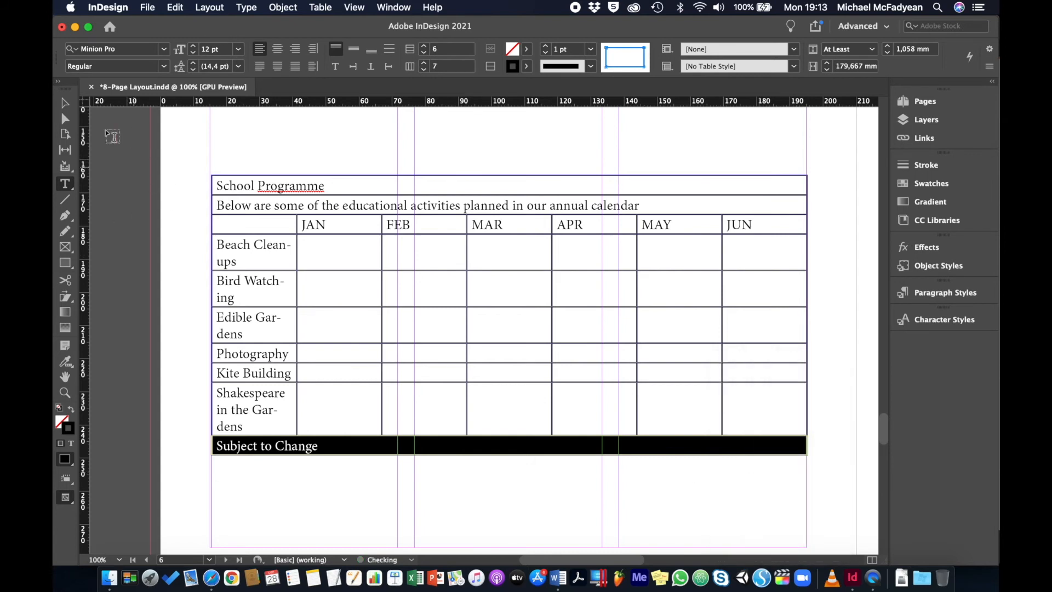
left_click(64, 104)
left_click(163, 188)
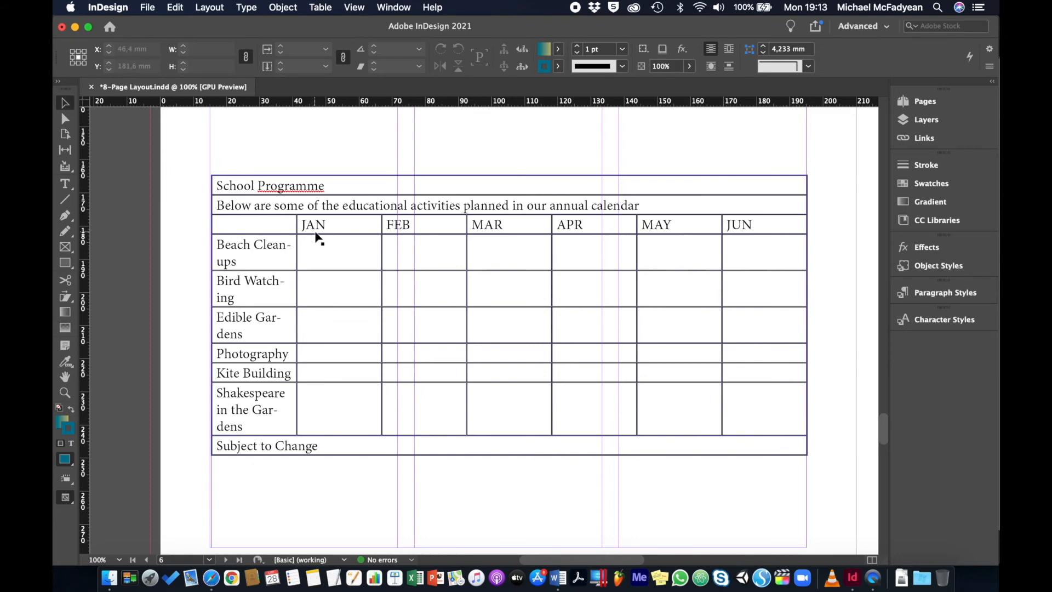
- Set the width of the six month columns, JAN to JUN, to 13 mm
left_click(56, 183)
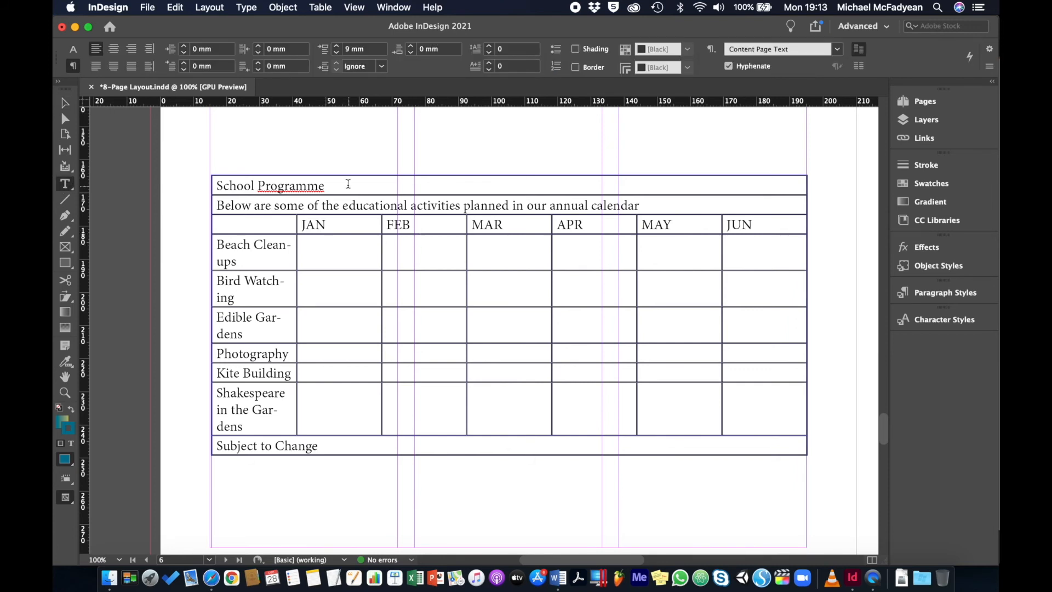
left_click(348, 174)
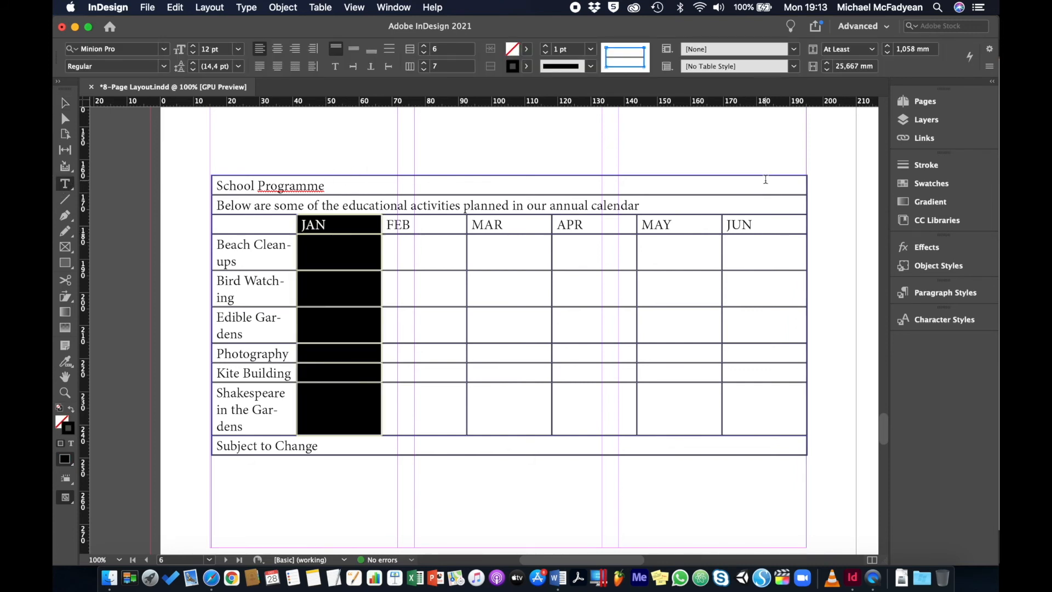
left_click(772, 171, "shift")
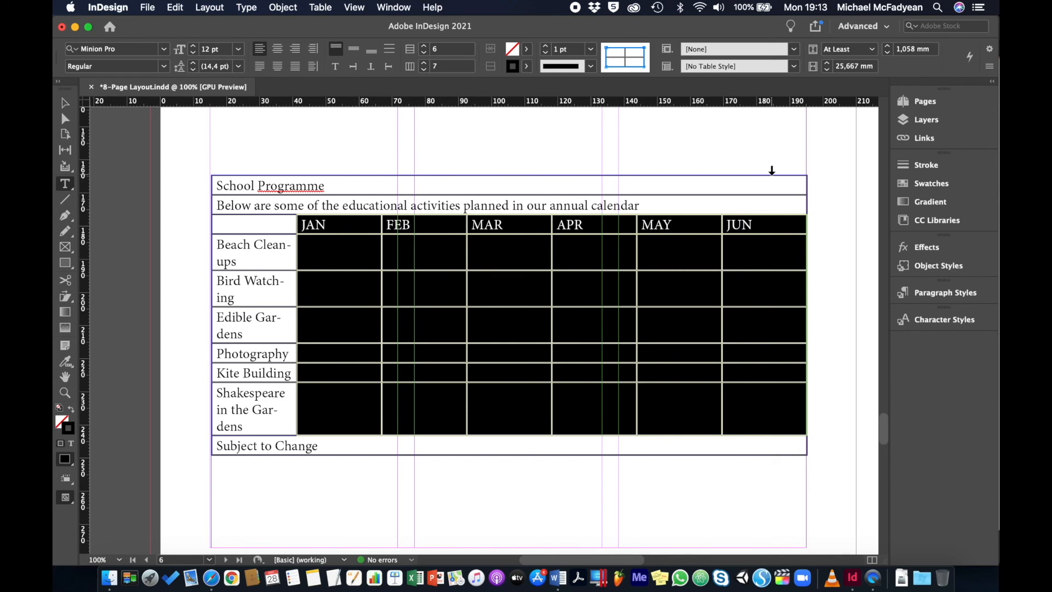
left_click(845, 67)
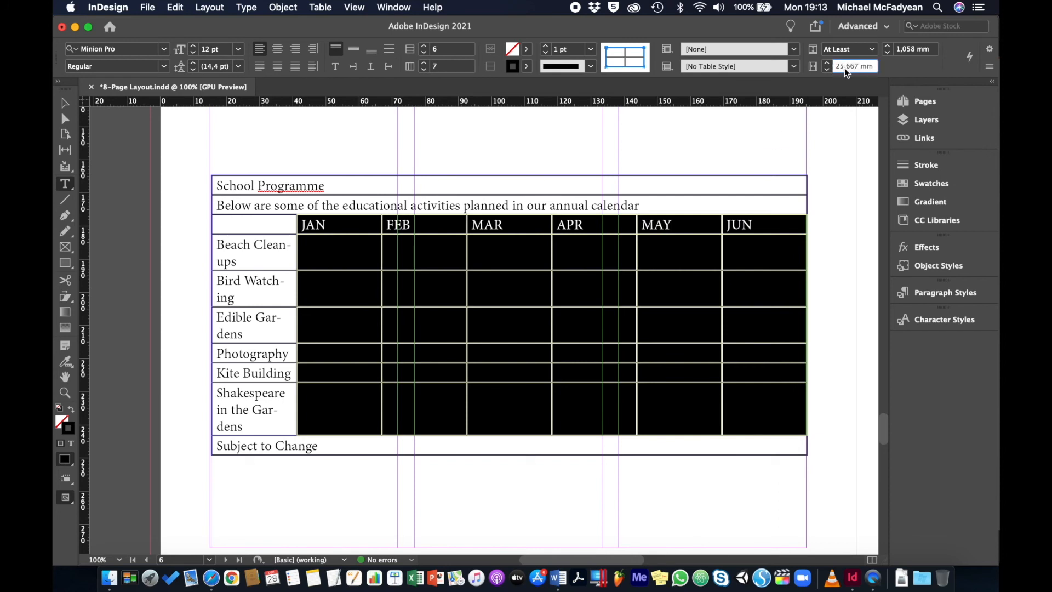
type("10")
key("Return")
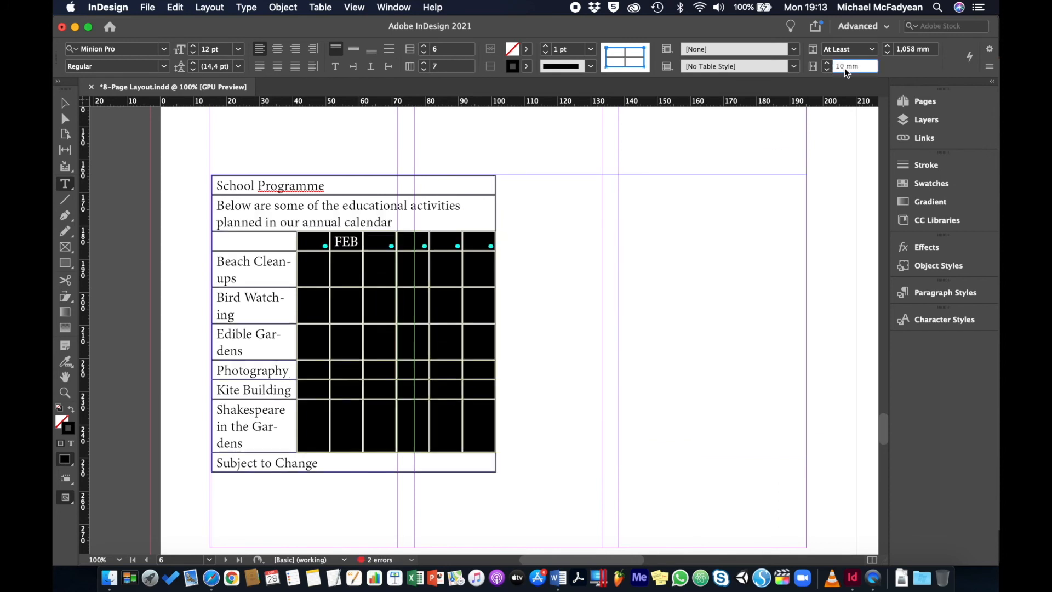
key("Up")
key("Up")
key("Up")
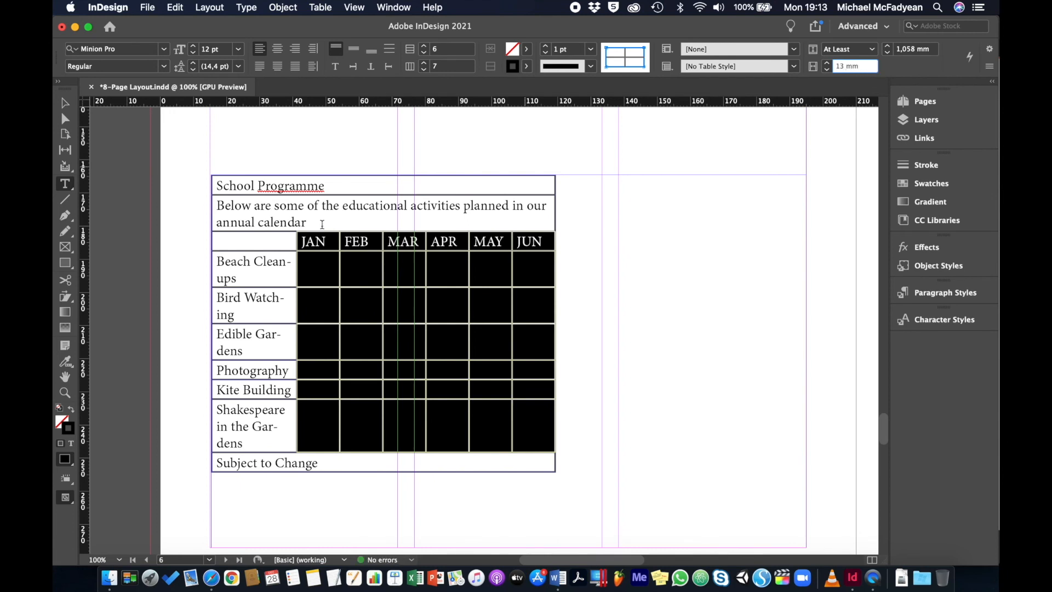
- Set the width of the table's first column, which lists the activities, to 36 mm
left_click(254, 171)
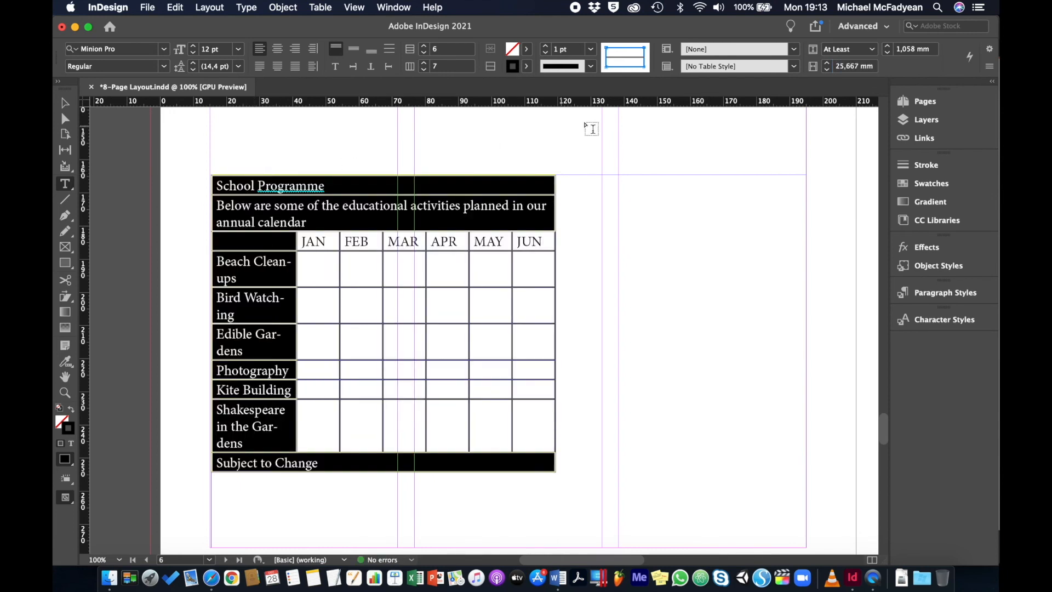
left_click(856, 66)
type("33")
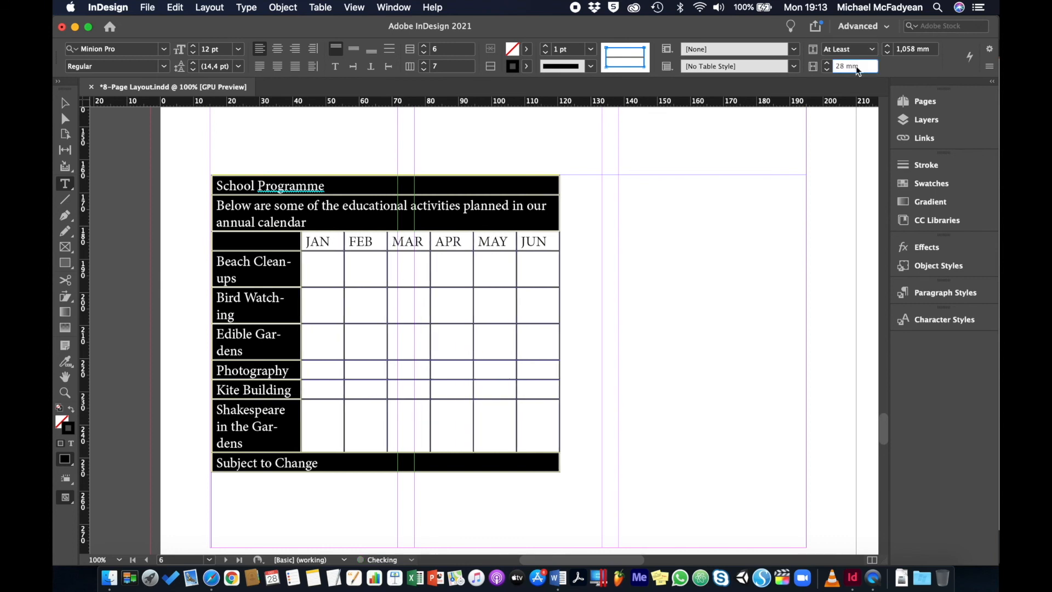
key("Return")
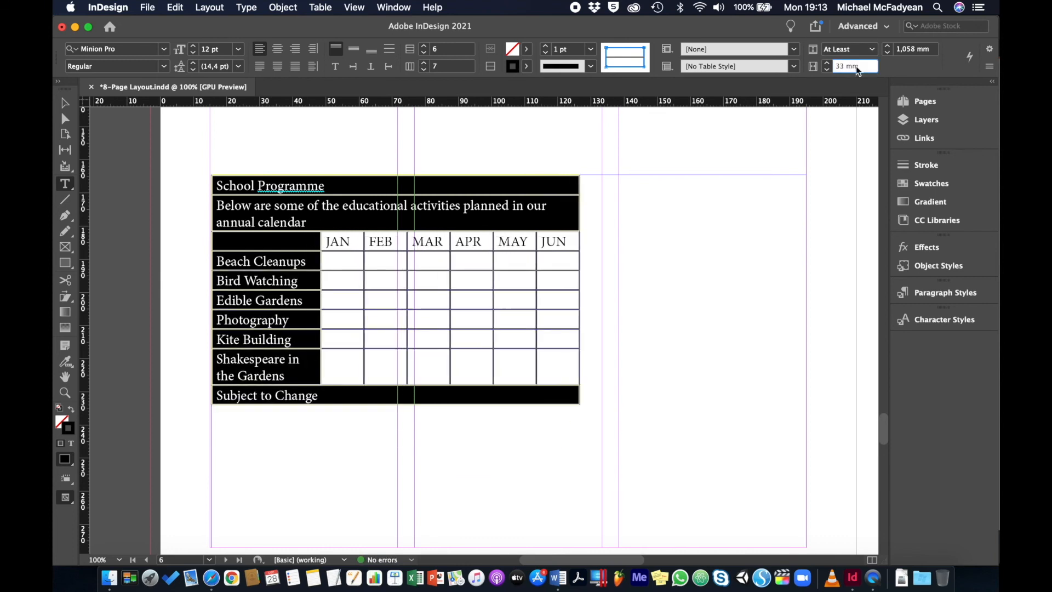
key("Up")
key("Up")
key("Up")
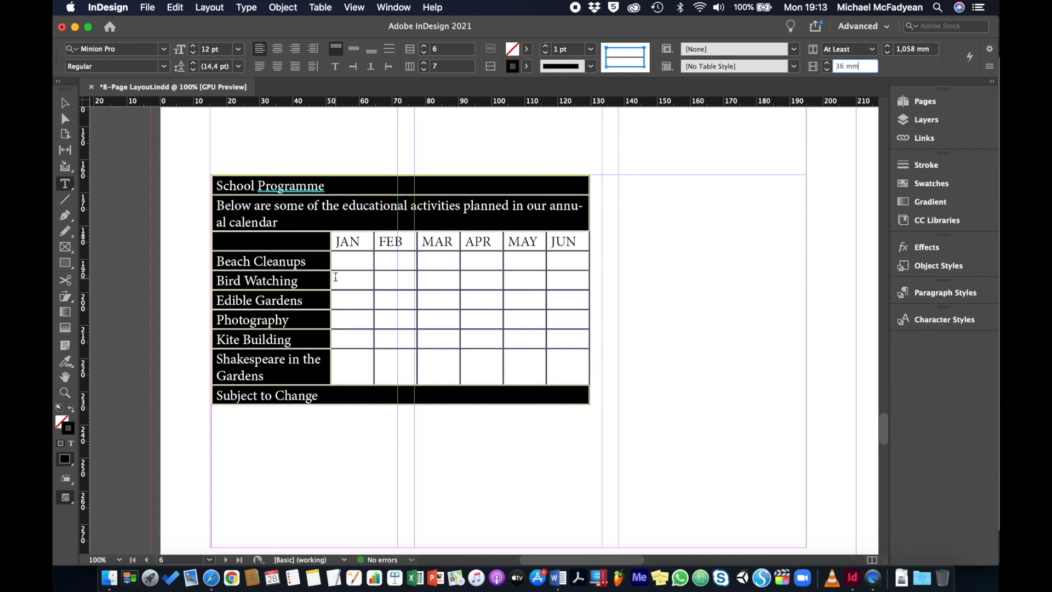
left_click(333, 277)
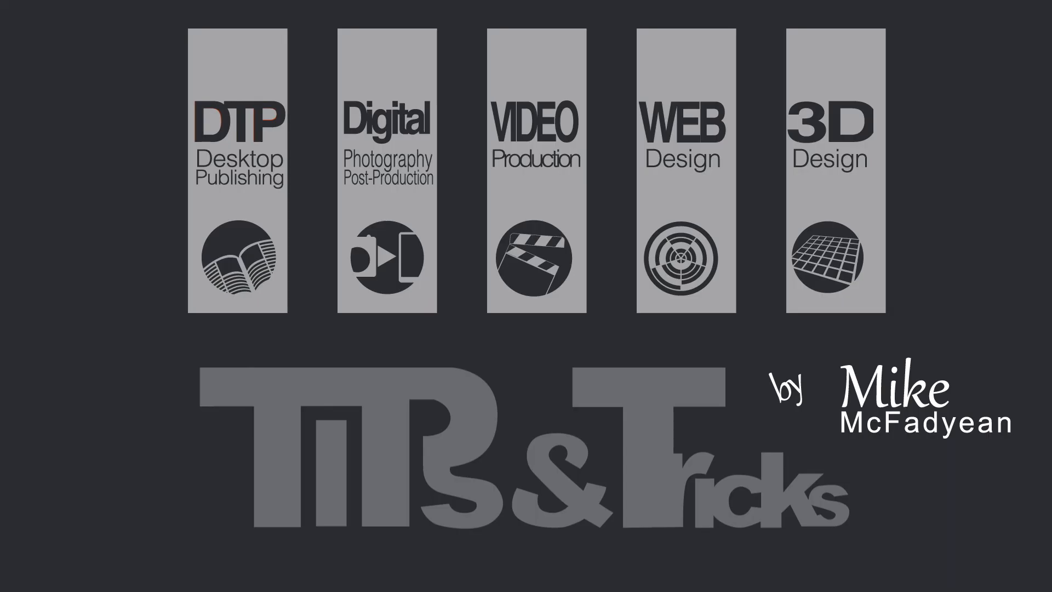